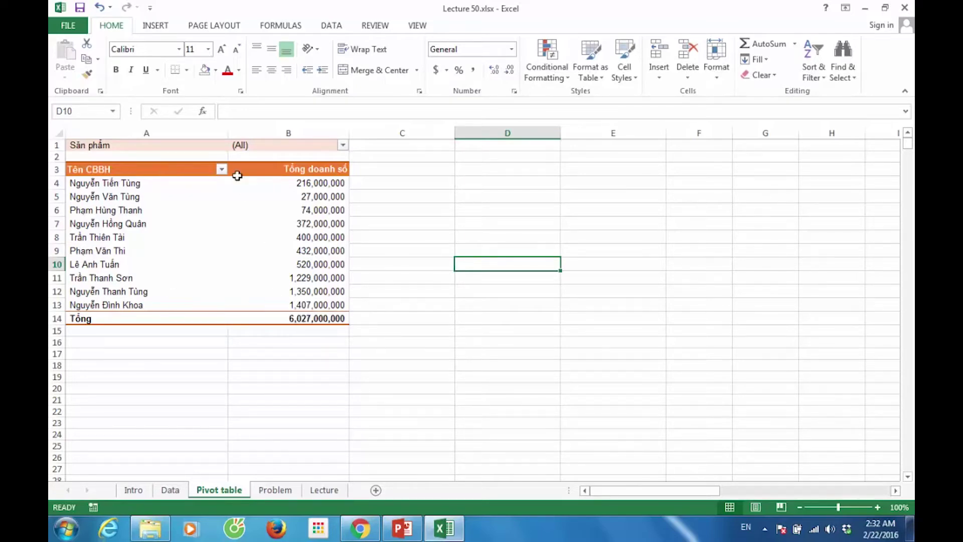
# Step: Allow selecting multiple items in the Sản phẩm product filter and confirm it
pyautogui.click(343, 145)
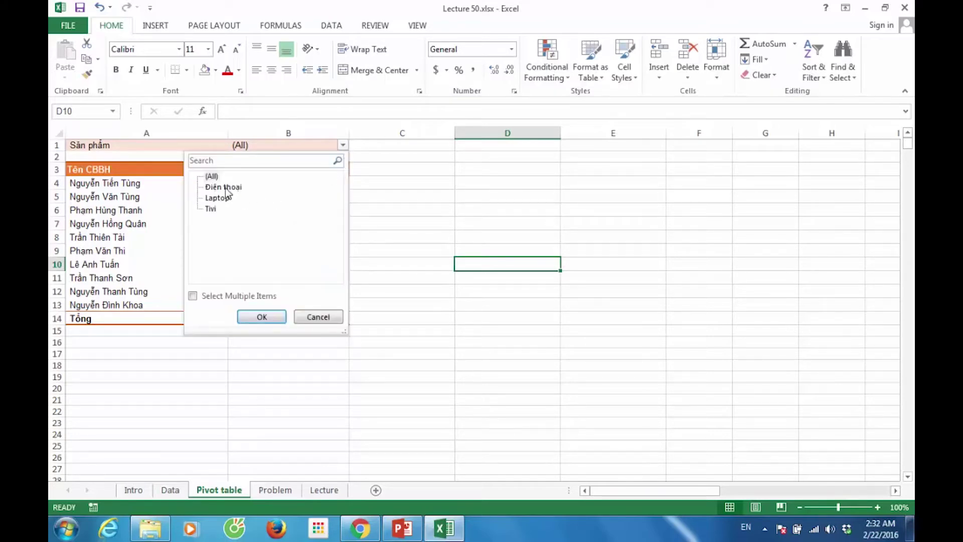
pyautogui.click(192, 295)
pyautogui.click(262, 317)
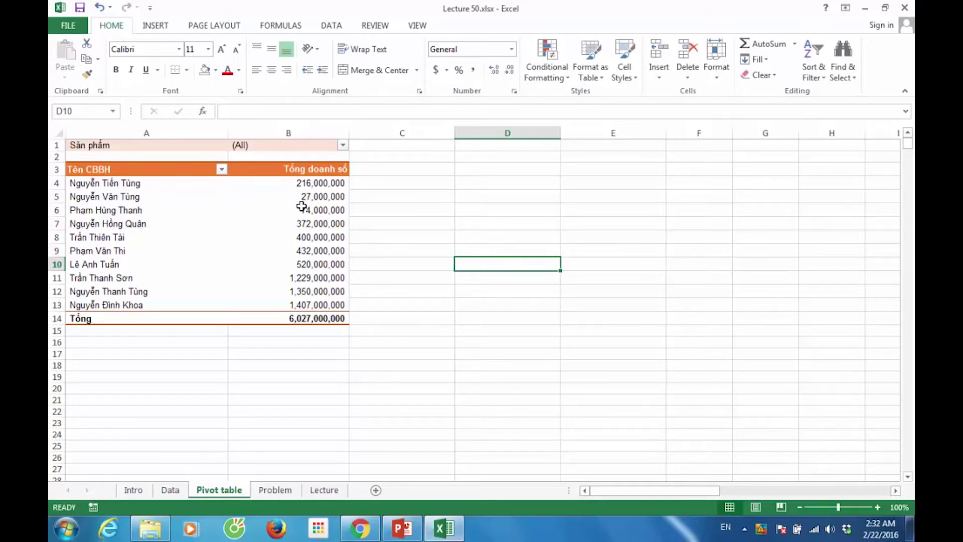
# Step: Enter the first legend row: Dưới 200 triệu in B19 and Vàng in C19
pyautogui.click(296, 377)
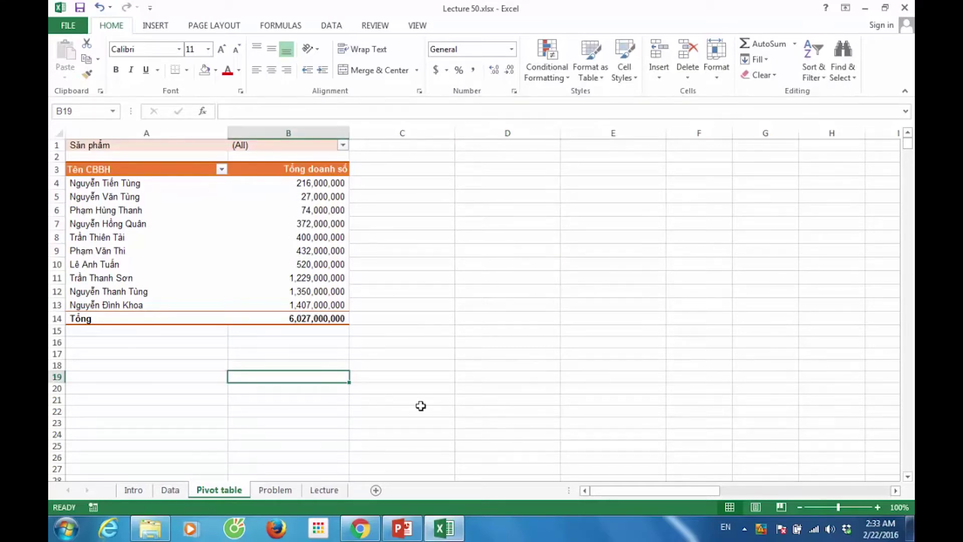
pyautogui.write('D')
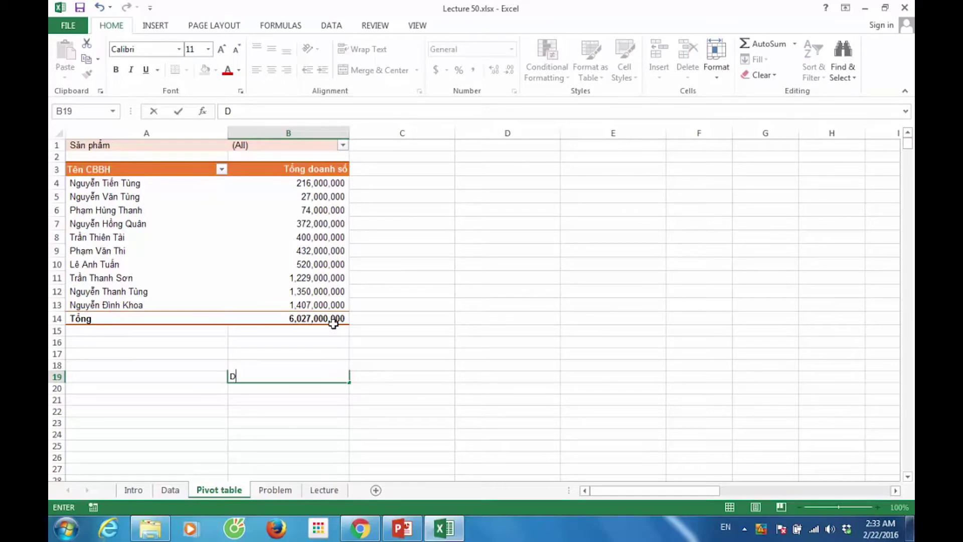
pyautogui.write('ưới')
pyautogui.write(' 200')
pyautogui.write(' triê')
pyautogui.write('u')
pyautogui.press('Return')
pyautogui.press('Up')
pyautogui.press('Right')
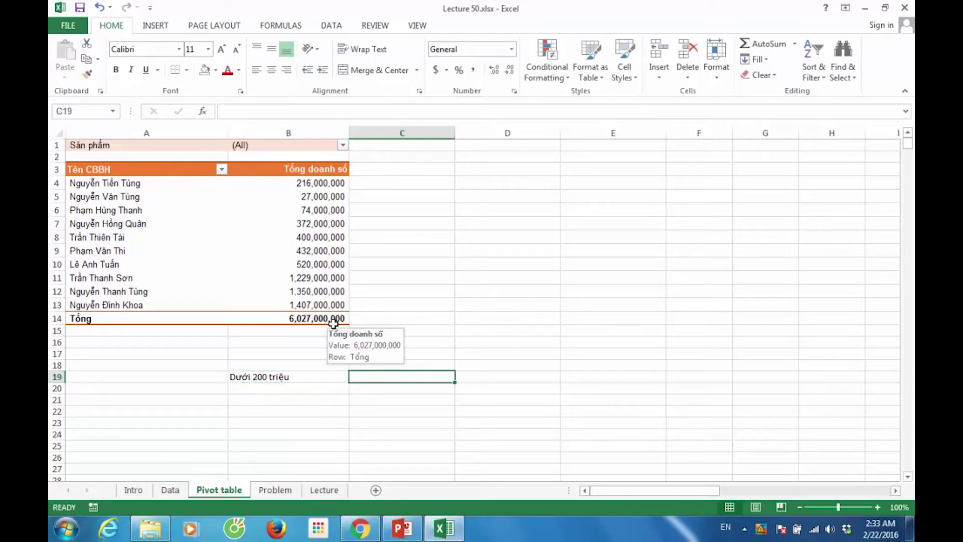
pyautogui.write('Vàng')
pyautogui.press('Return')
# Step: Add legend rows Trên 1 tỷ–Xanh in row 20 and Từ 200 triệu đến 1 tỷ–Đỏ in row 21
pyautogui.press('Left')
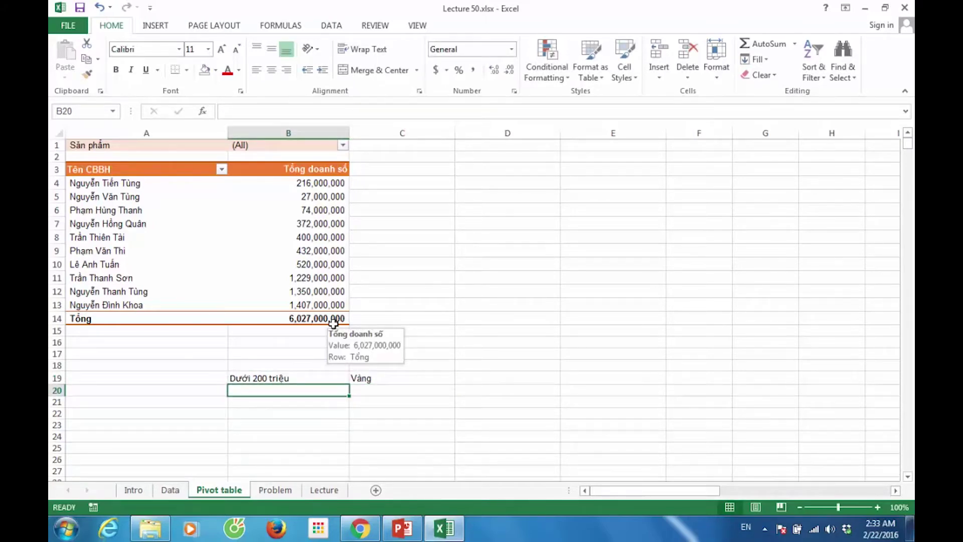
pyautogui.write('Treen 1 ty')
pyautogui.press('Tab')
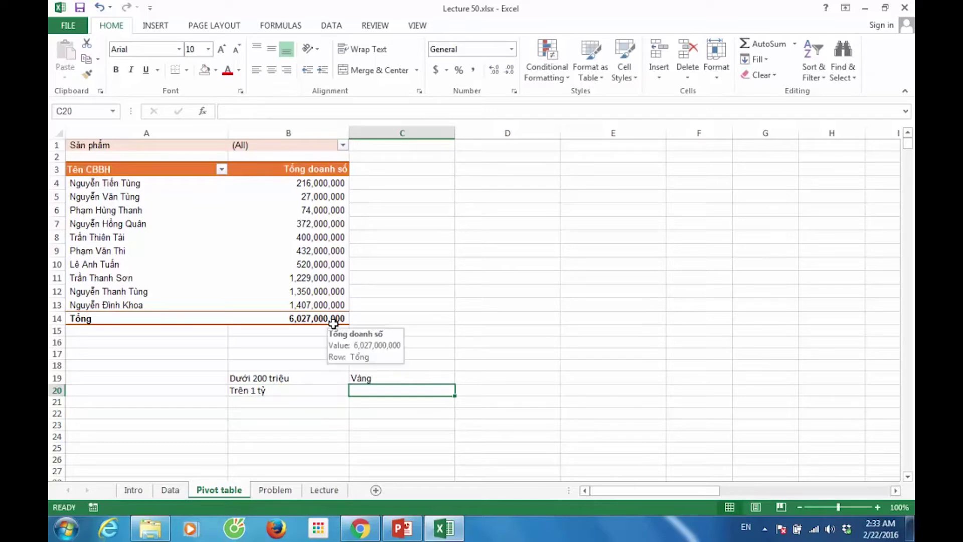
pyautogui.write('Xanh')
pyautogui.press('Down')
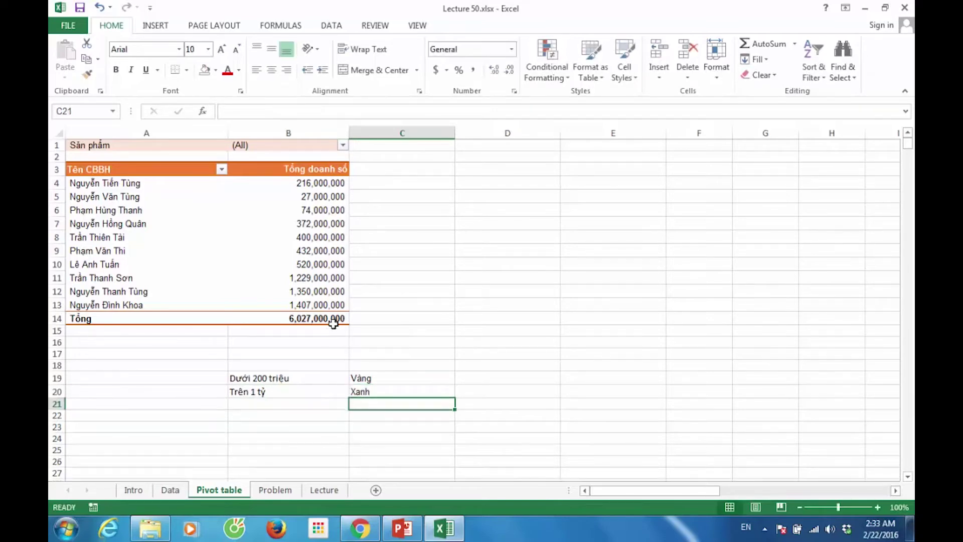
pyautogui.press('Left')
pyautogui.write('Từ')
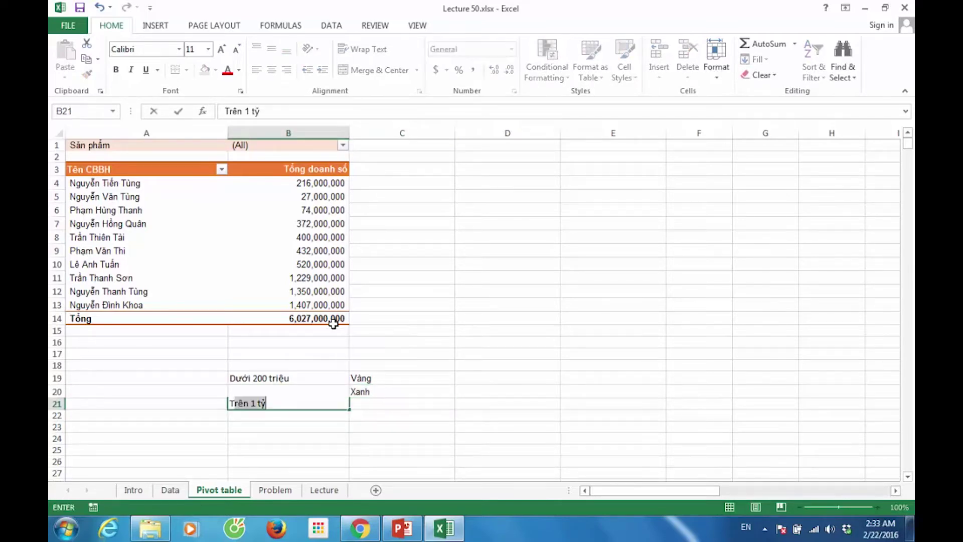
pyautogui.write(' 200')
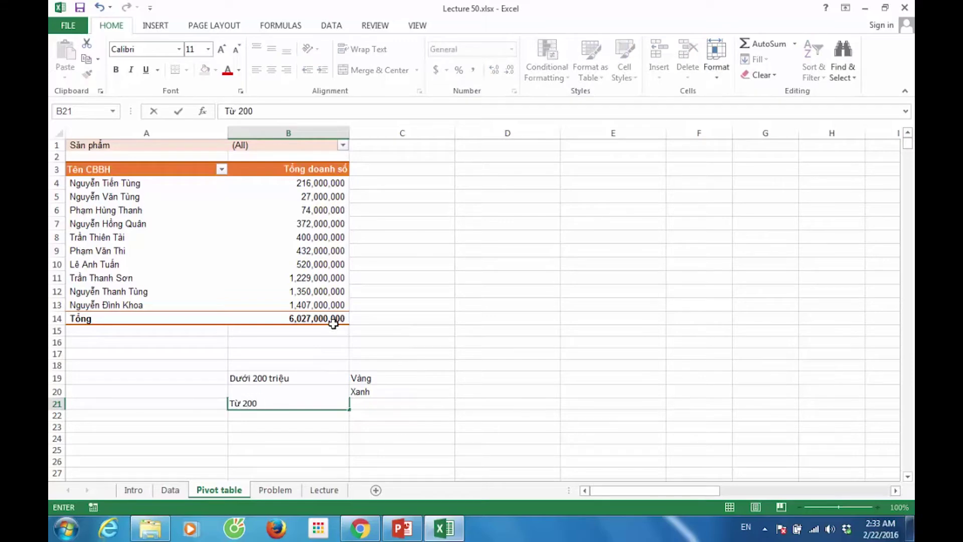
pyautogui.write(' triệu dđền 1 ty')
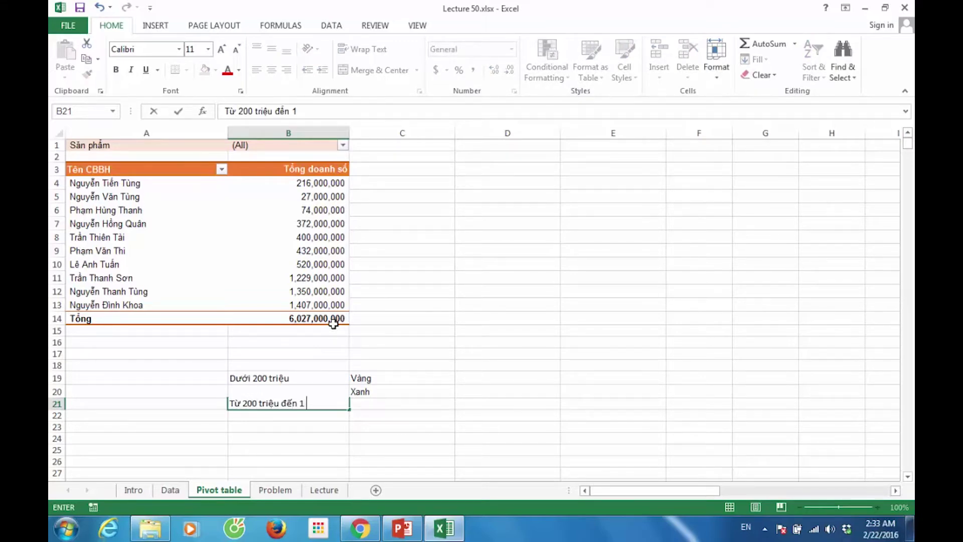
pyautogui.press('Tab')
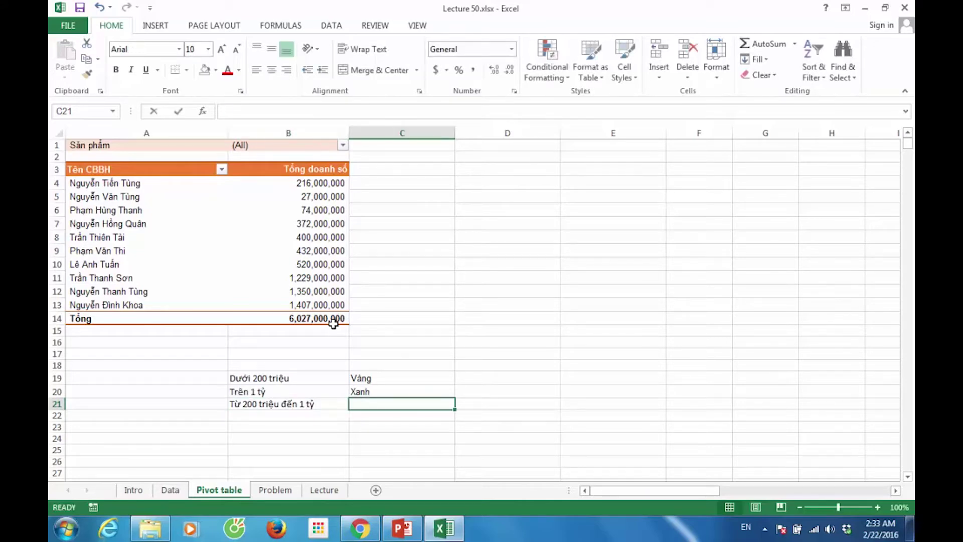
pyautogui.write('Đỏ')
pyautogui.press('Return')
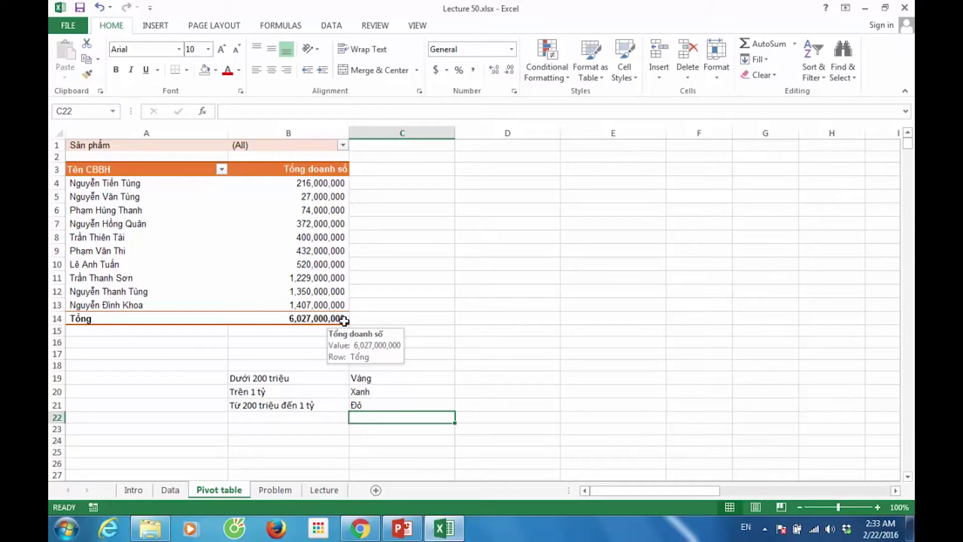
# Step: Select the legend range B19:C21
pyautogui.moveTo(278, 377); pyautogui.dragTo(394, 402)
pyautogui.click(540, 393)
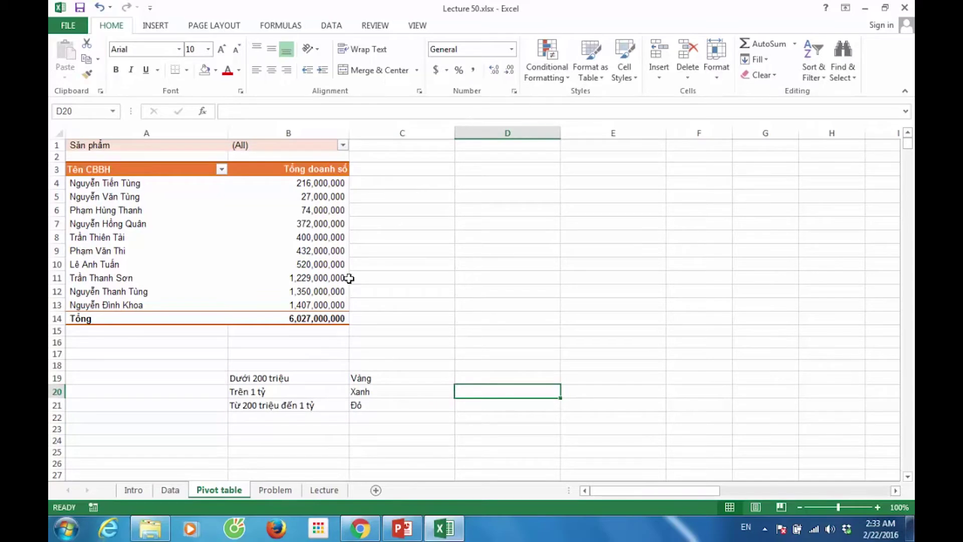
pyautogui.moveTo(295, 378); pyautogui.dragTo(398, 404)
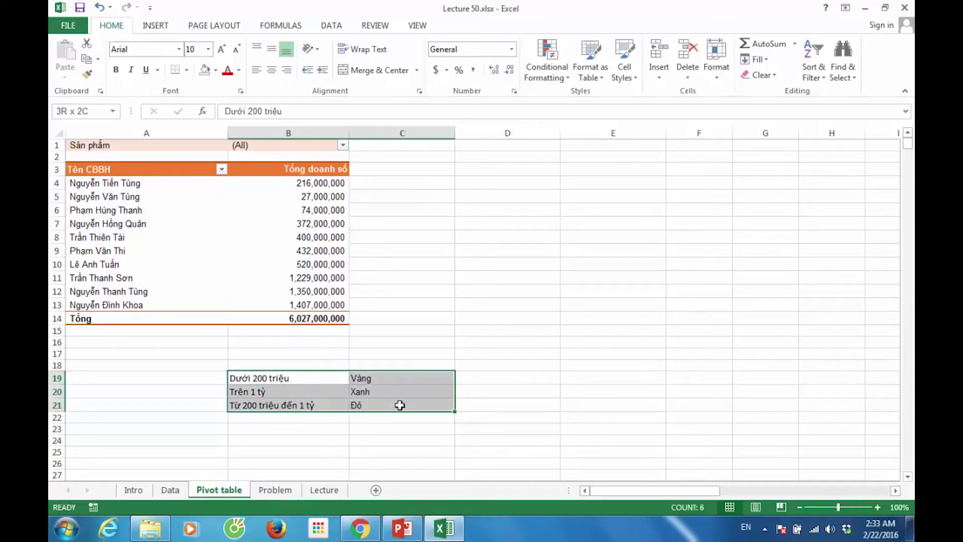
# Step: From B10, add a Greater Than 1,000,000,000 rule with a custom bright green fill
pyautogui.click(316, 264)
pyautogui.click(542, 76)
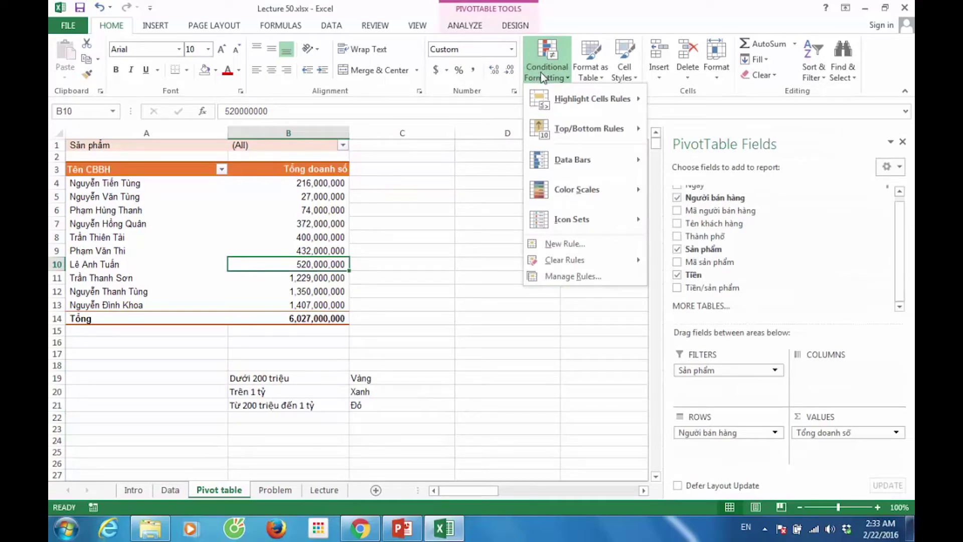
pyautogui.moveTo(571, 103)
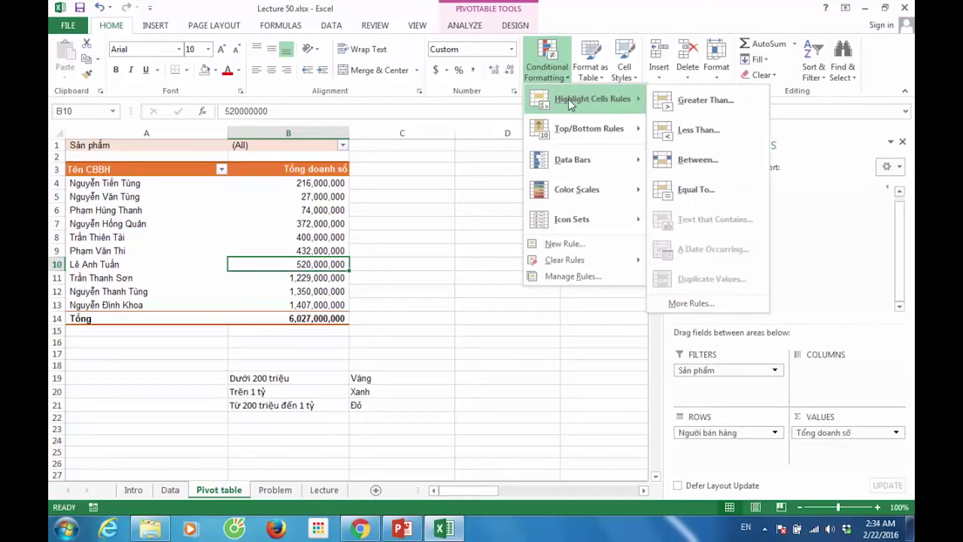
pyautogui.click(700, 107)
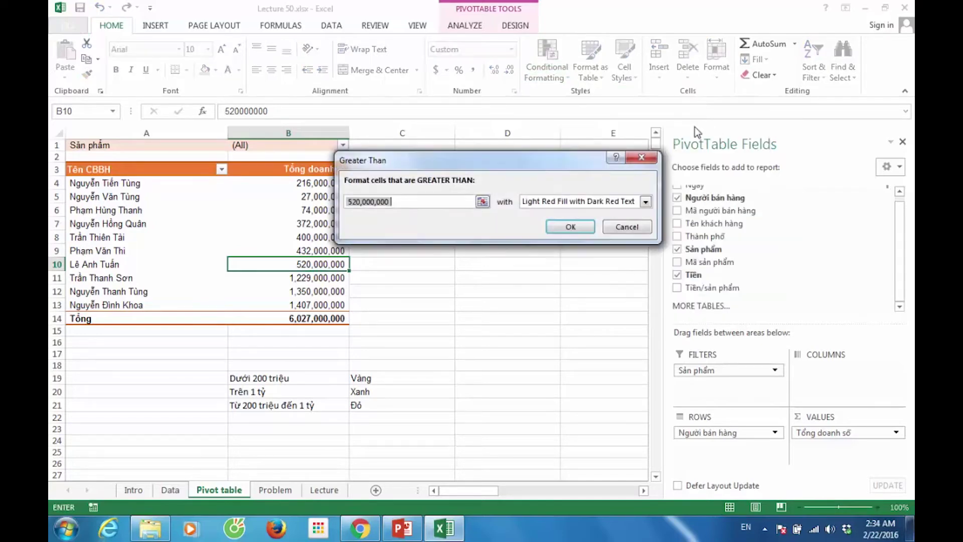
pyautogui.click(359, 203)
pyautogui.write('10')
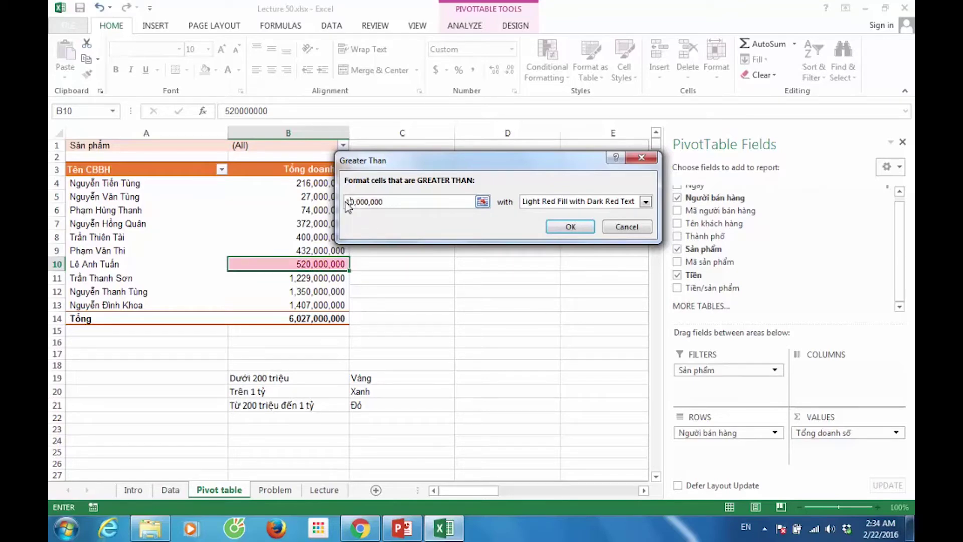
pyautogui.write('00')
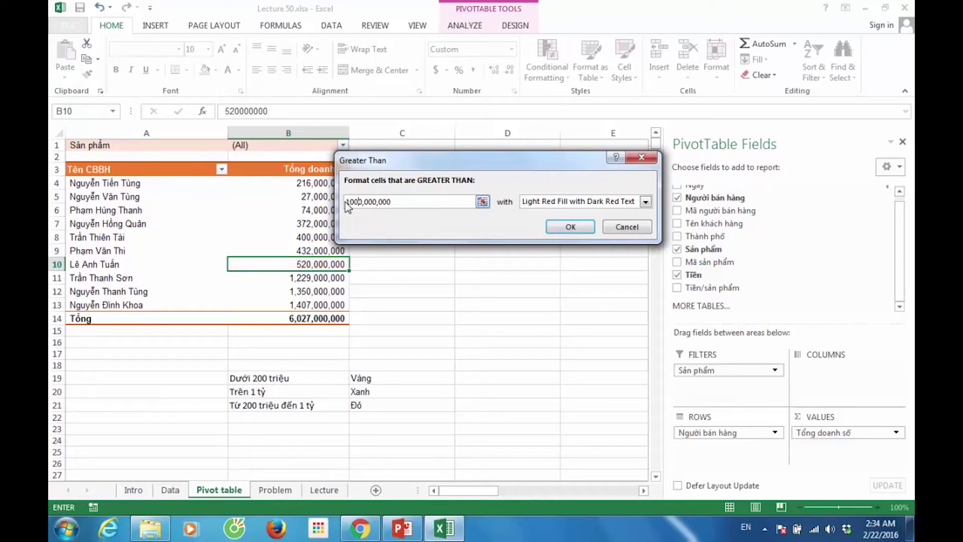
pyautogui.click(647, 202)
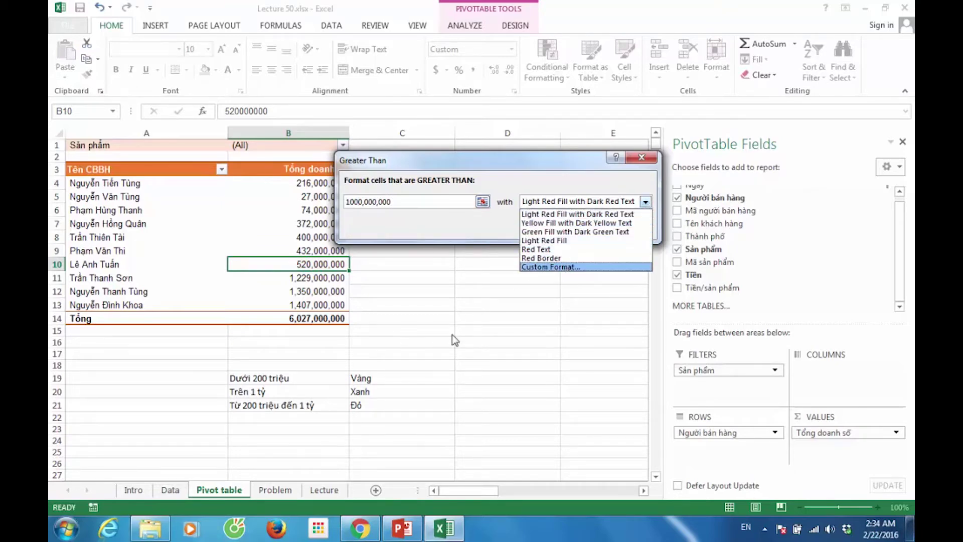
pyautogui.click(567, 267)
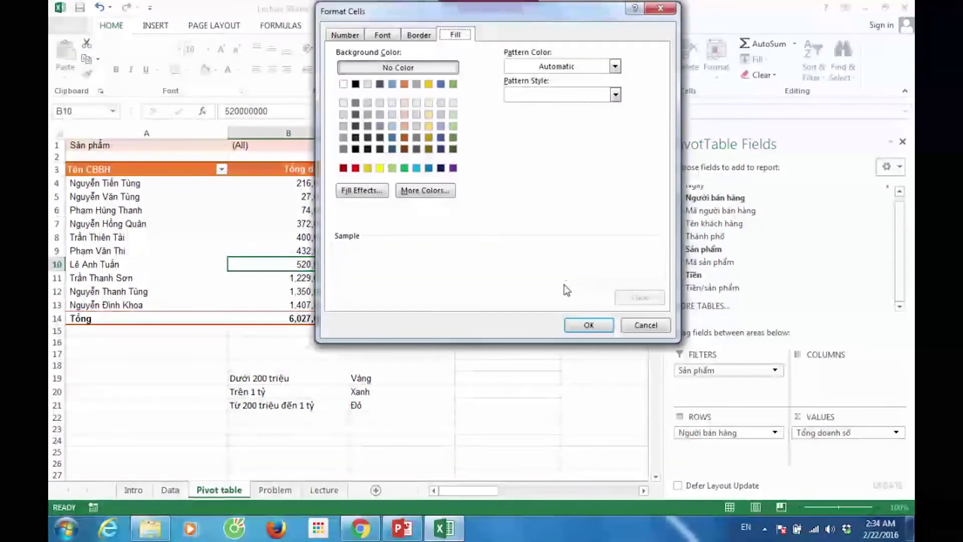
pyautogui.click(405, 169)
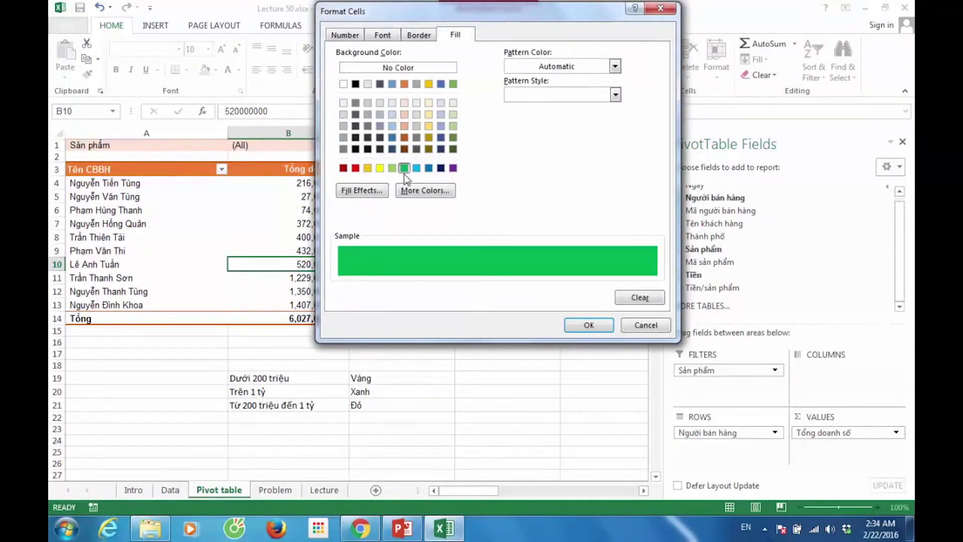
pyautogui.click(589, 325)
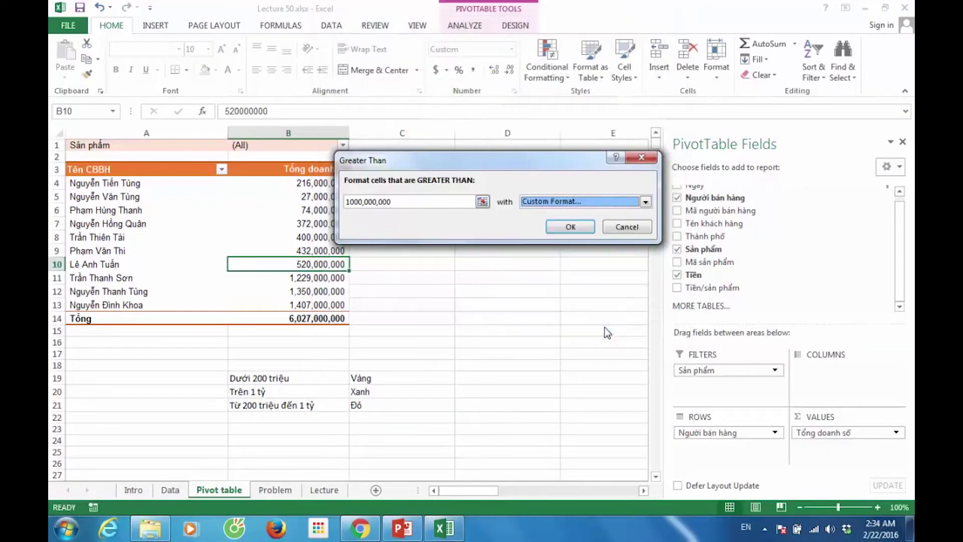
pyautogui.click(581, 230)
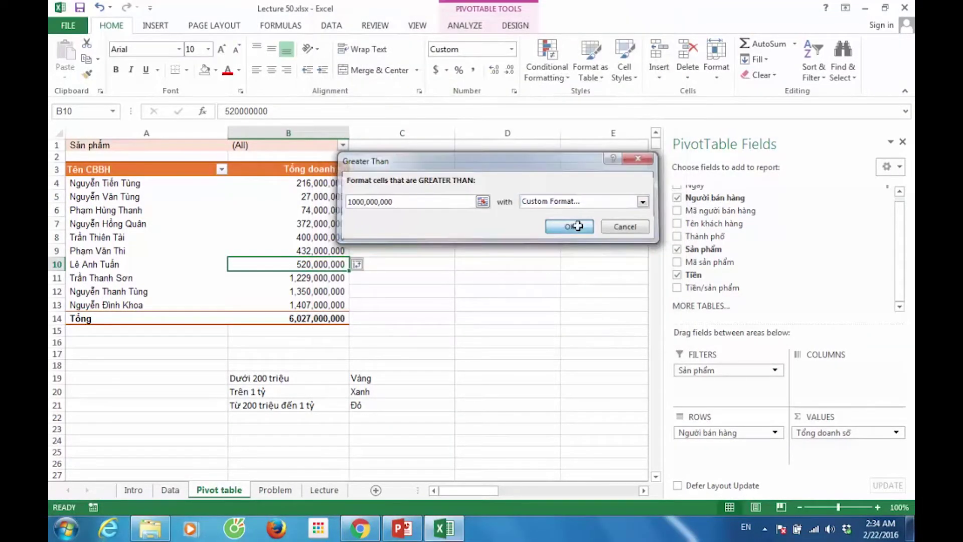
# Step: Apply the green rule to all Tổng doanh số values, then select B8
pyautogui.click(358, 263)
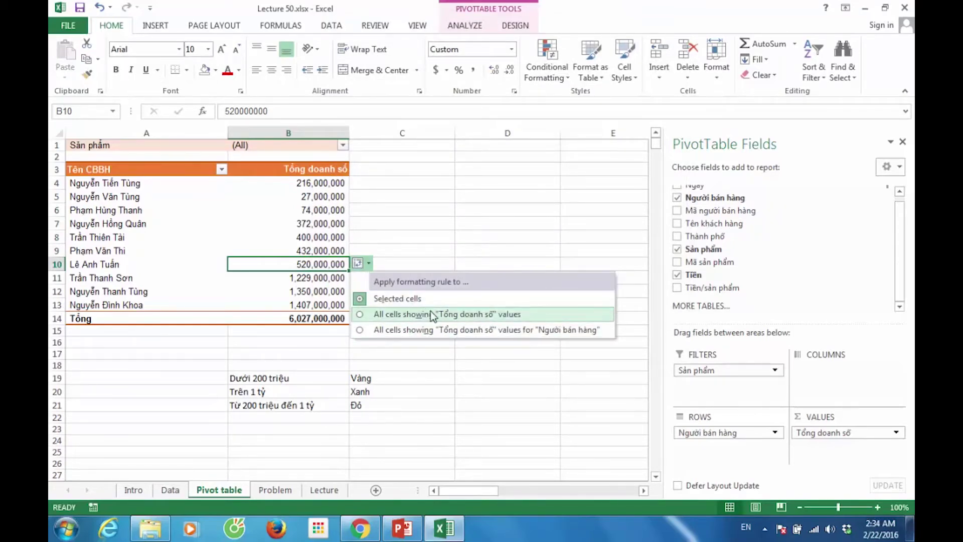
pyautogui.click(448, 331)
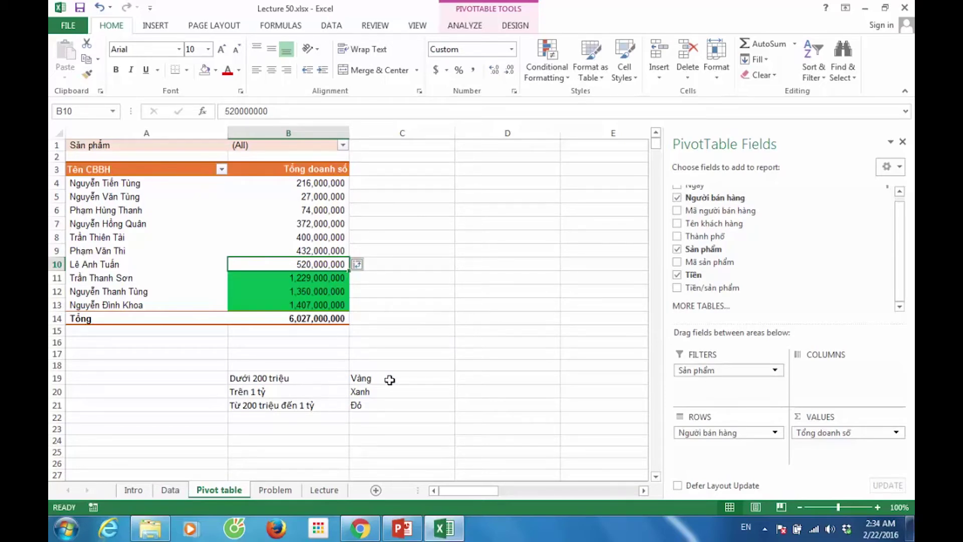
pyautogui.click(313, 241)
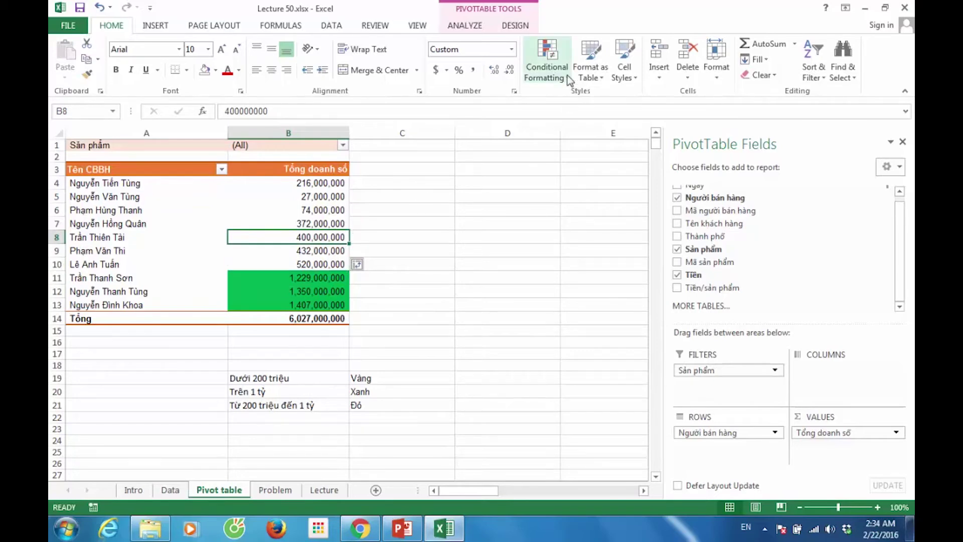
# Step: Start a Less Than highlighting rule with threshold 200,000,000
pyautogui.click(546, 74)
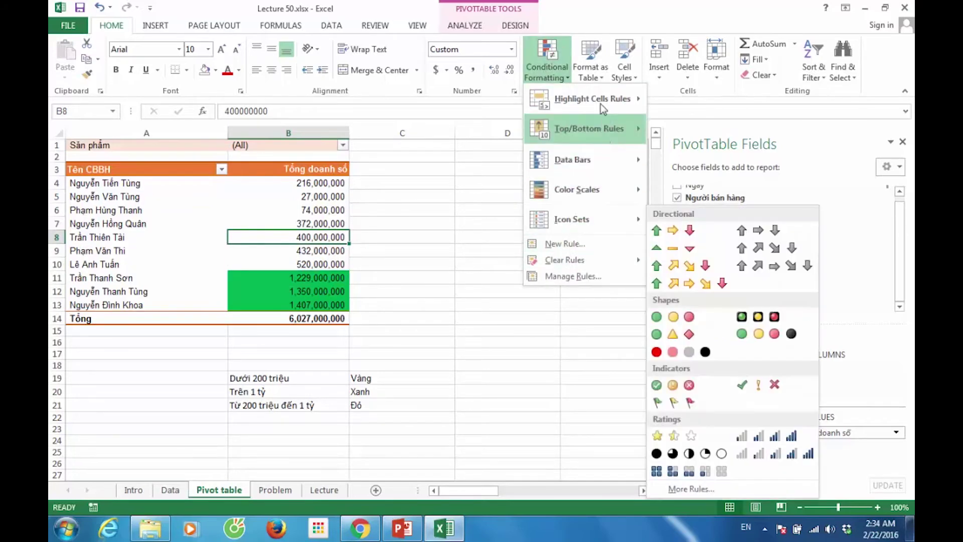
pyautogui.moveTo(600, 98)
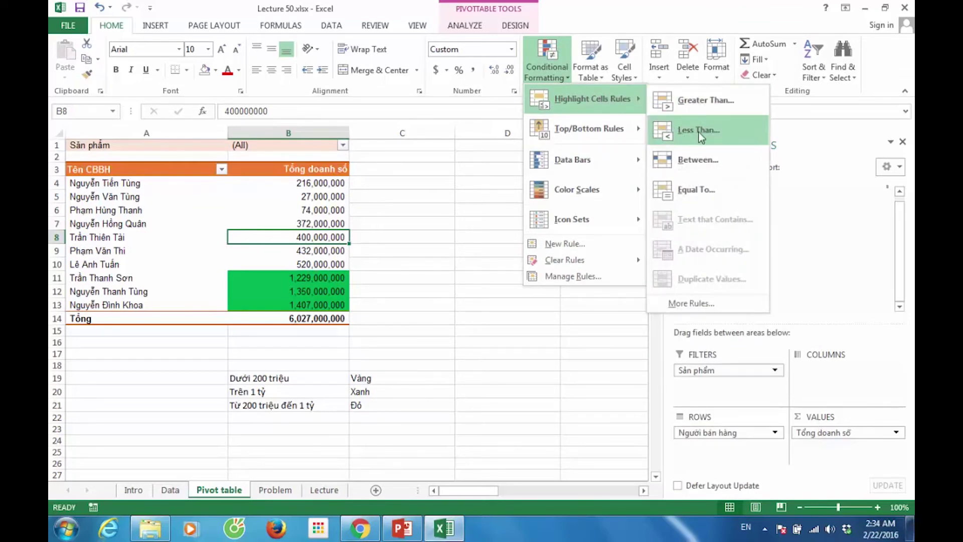
pyautogui.click(685, 131)
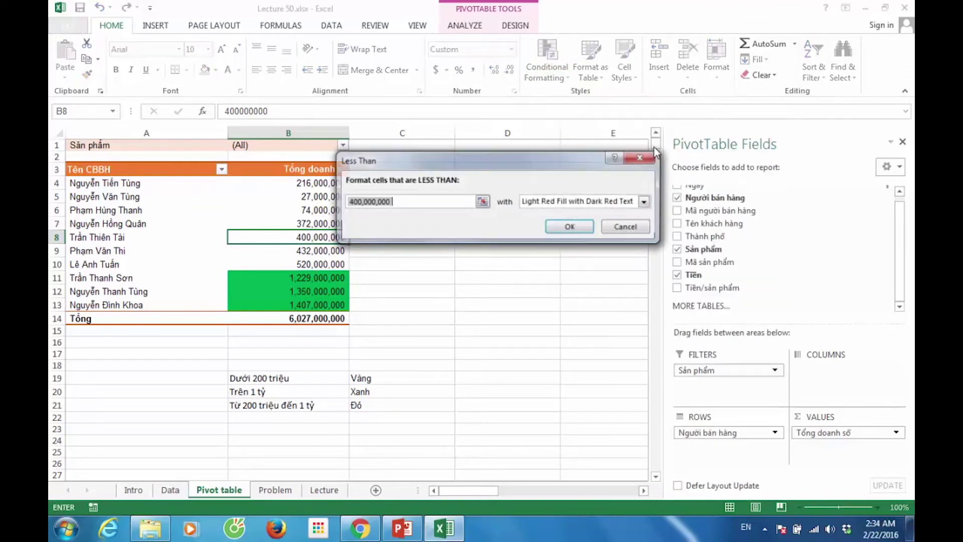
pyautogui.click(353, 202)
pyautogui.press('BackSpace')
pyautogui.write('2')
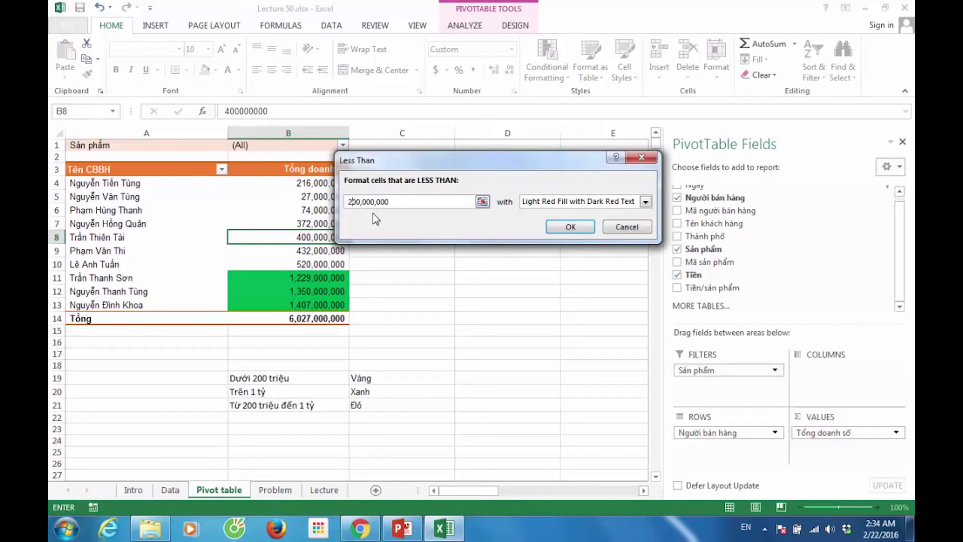
# Step: Give the rule a custom yellow fill and apply it to all salespeople's revenues
pyautogui.click(646, 202)
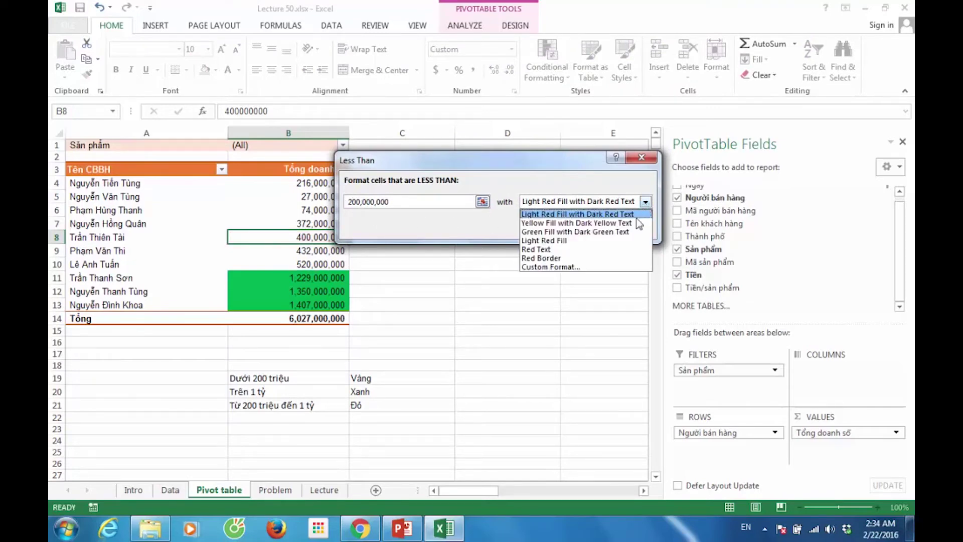
pyautogui.click(564, 266)
pyautogui.click(380, 167)
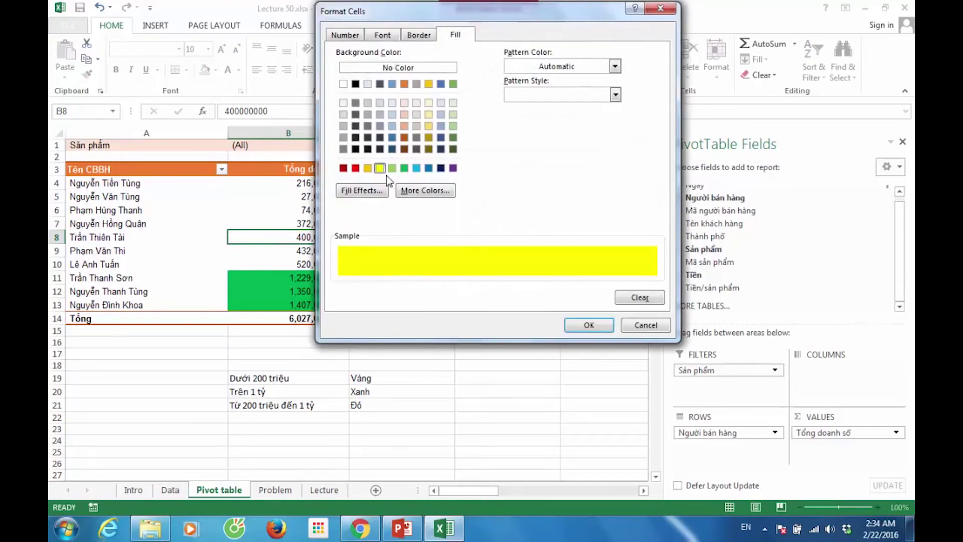
pyautogui.click(588, 325)
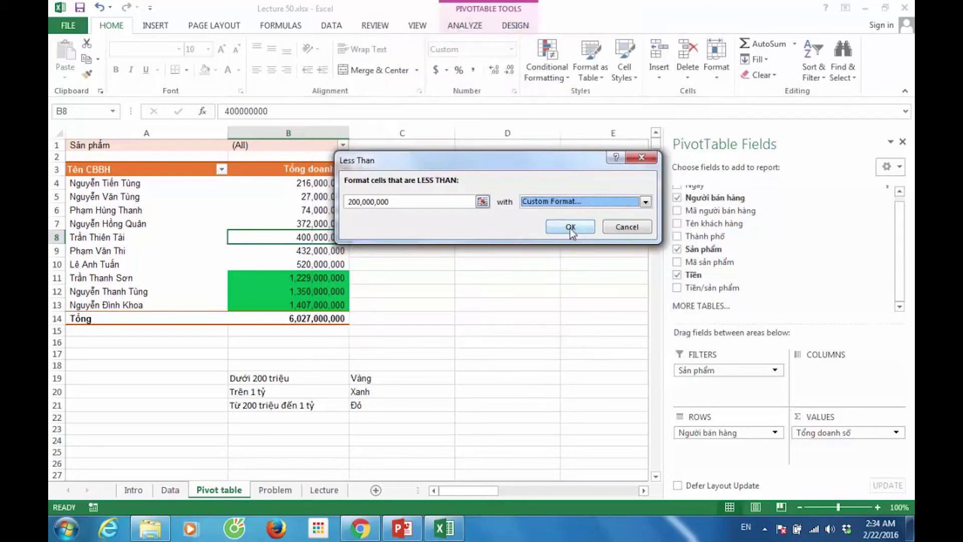
pyautogui.click(570, 227)
pyautogui.click(359, 236)
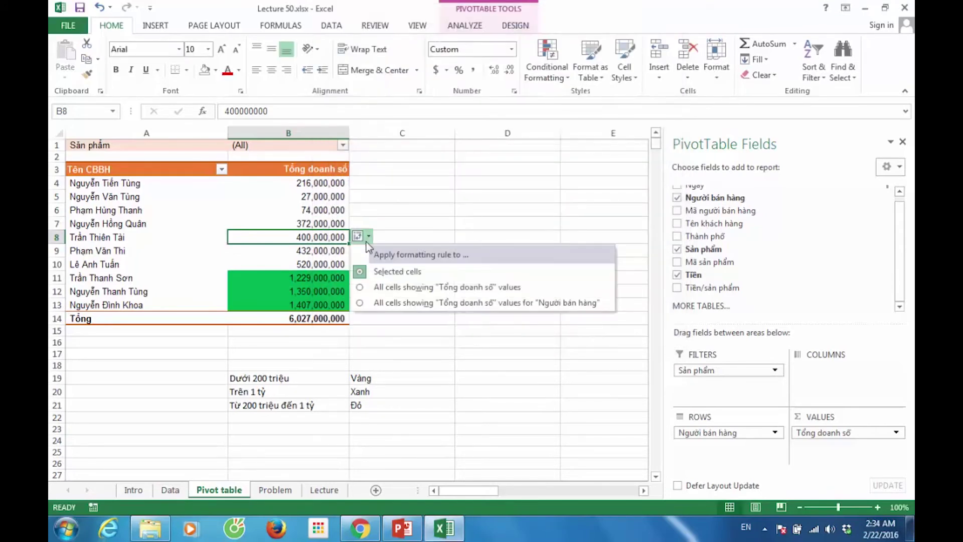
pyautogui.click(486, 303)
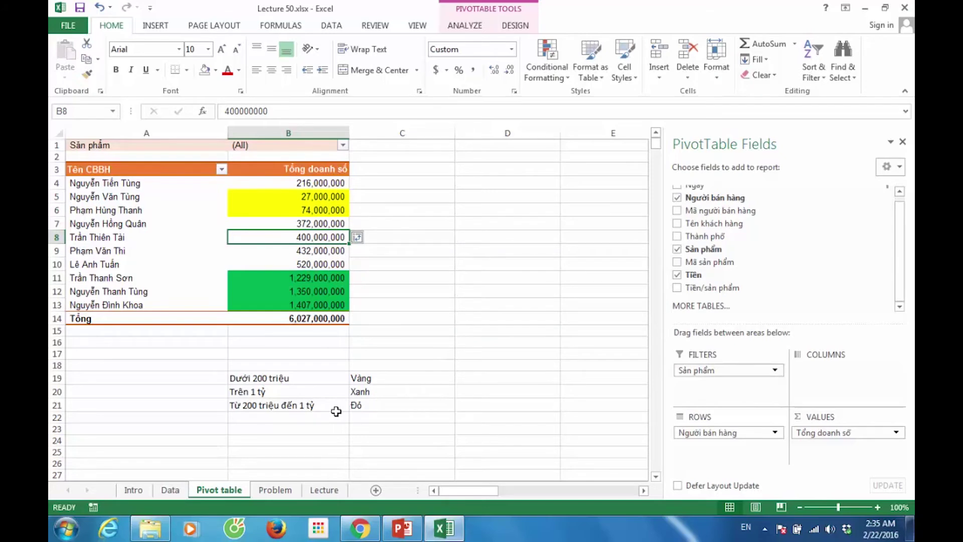
# Step: Start a Between highlighting rule from 200,000,000 to 1,000,000,000
pyautogui.click(546, 73)
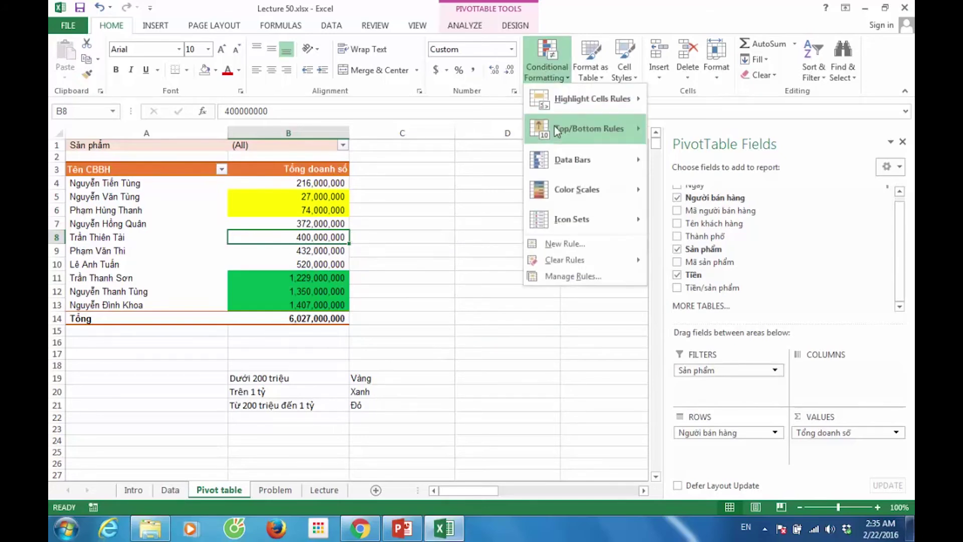
pyautogui.moveTo(592, 99)
pyautogui.click(703, 157)
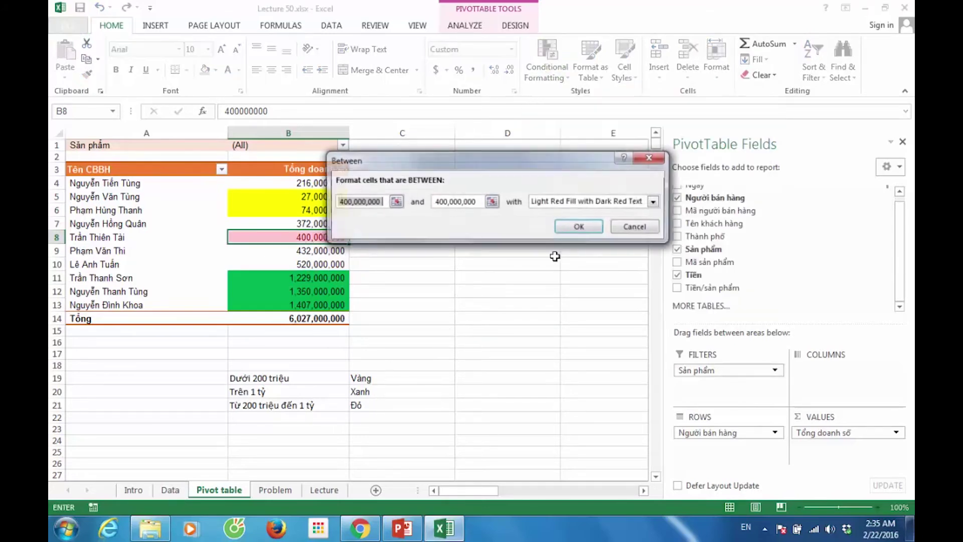
pyautogui.click(341, 202)
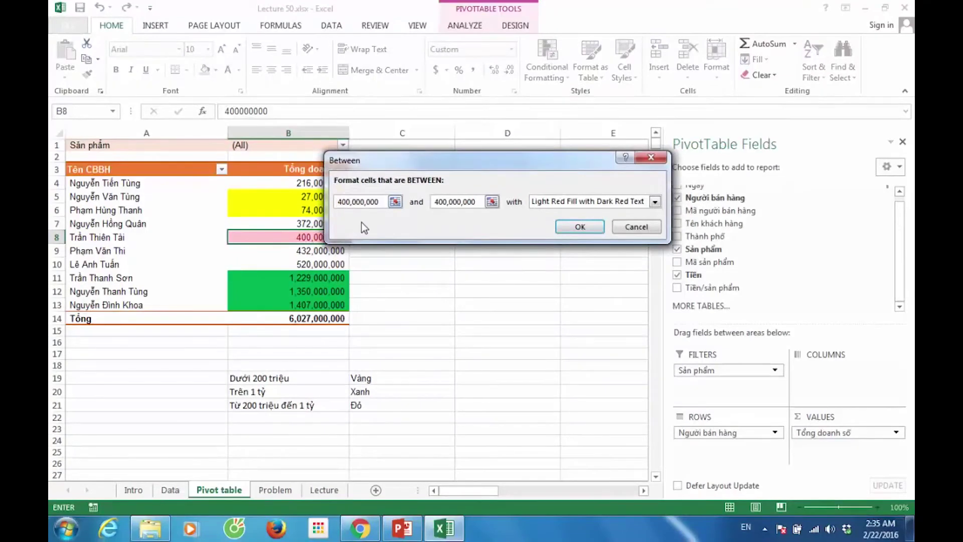
pyautogui.press('Delete')
pyautogui.write('2')
pyautogui.click(435, 202)
pyautogui.press('Delete')
pyautogui.write('10')
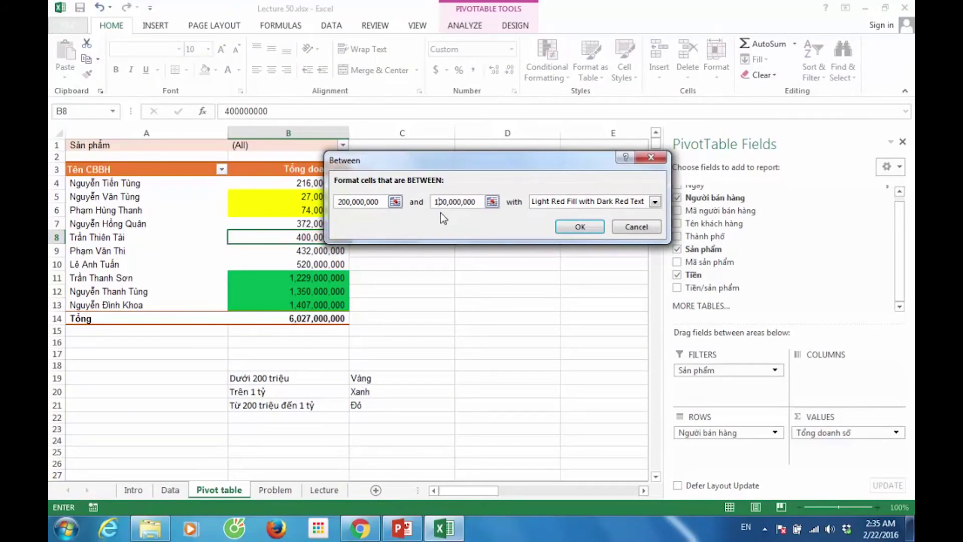
# Step: Give the Between rule a custom red fill, apply it to all salespeople's revenues, and deselect
pyautogui.click(660, 203)
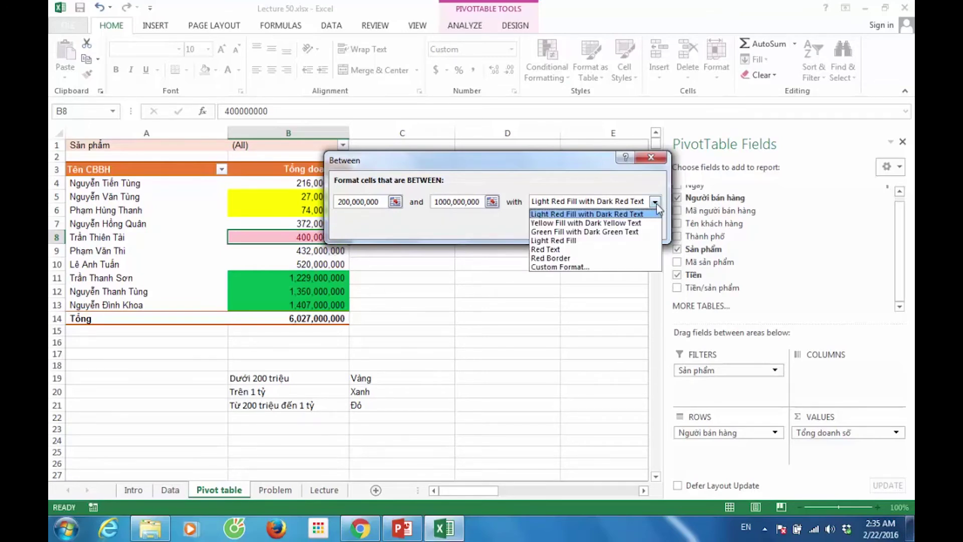
pyautogui.click(580, 268)
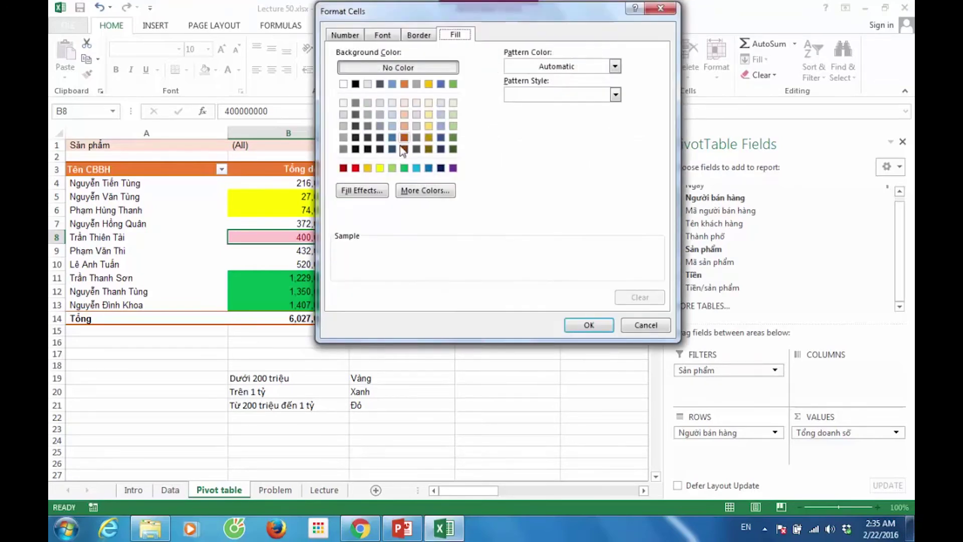
pyautogui.click(355, 167)
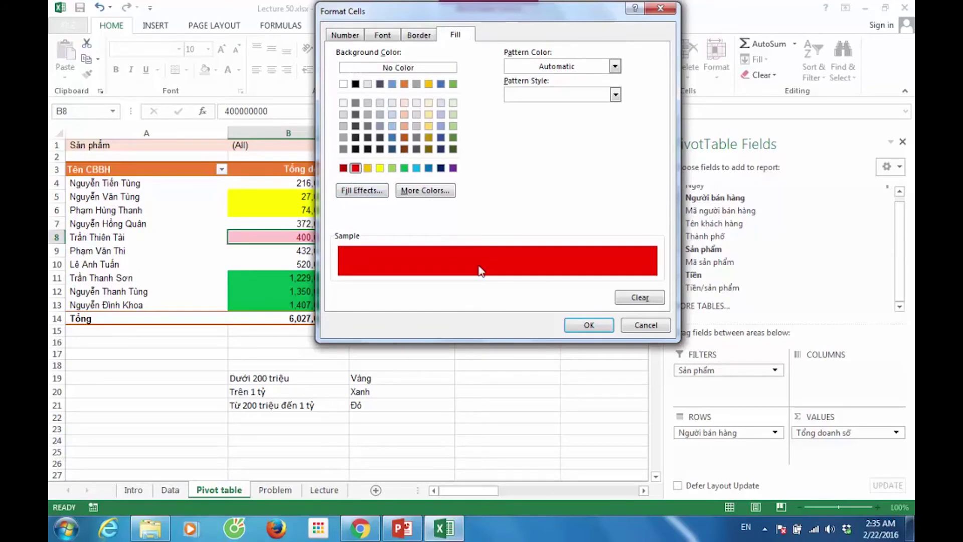
pyautogui.click(588, 325)
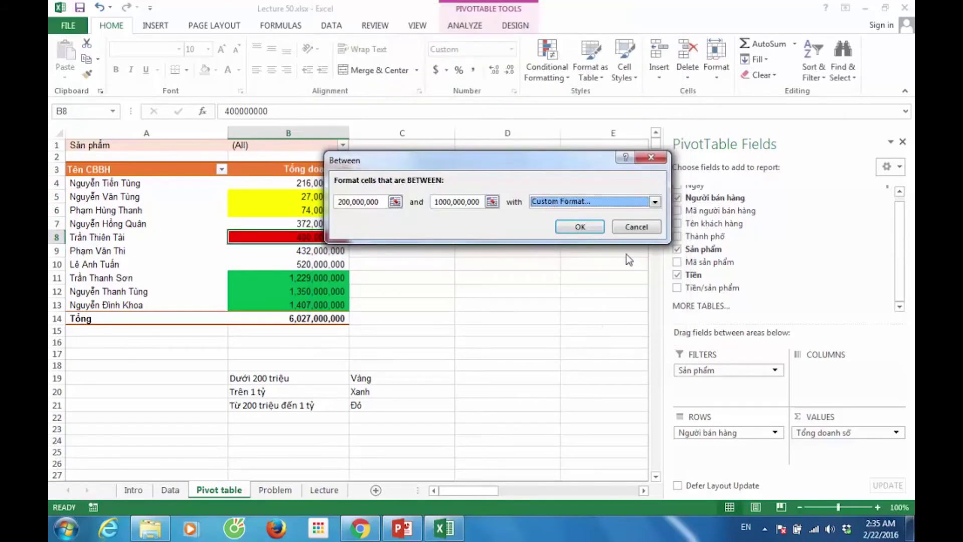
pyautogui.click(593, 231)
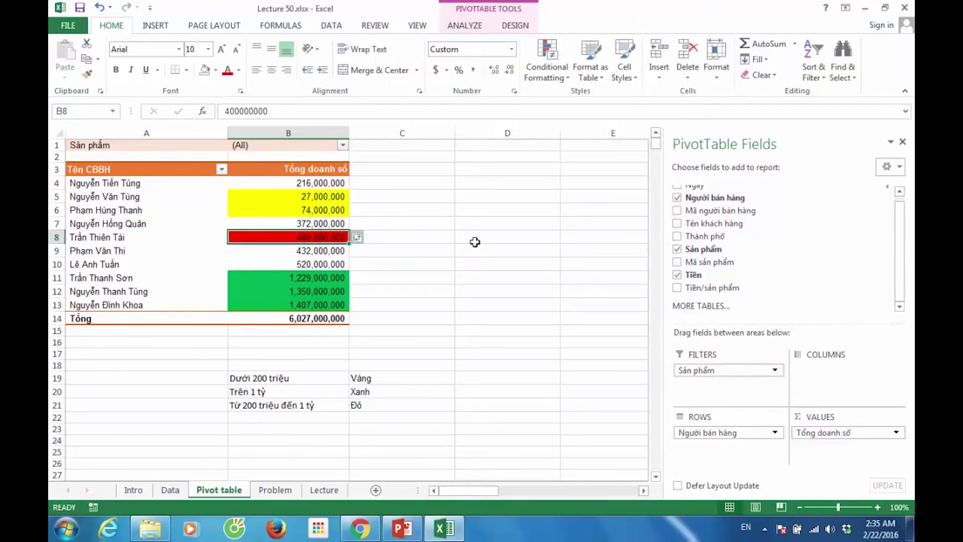
pyautogui.click(363, 236)
pyautogui.click(427, 303)
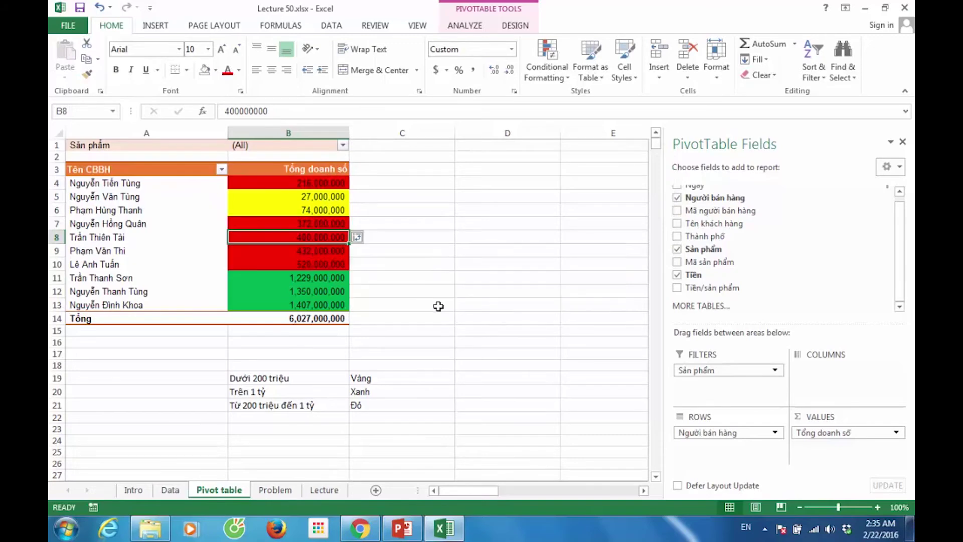
pyautogui.click(521, 329)
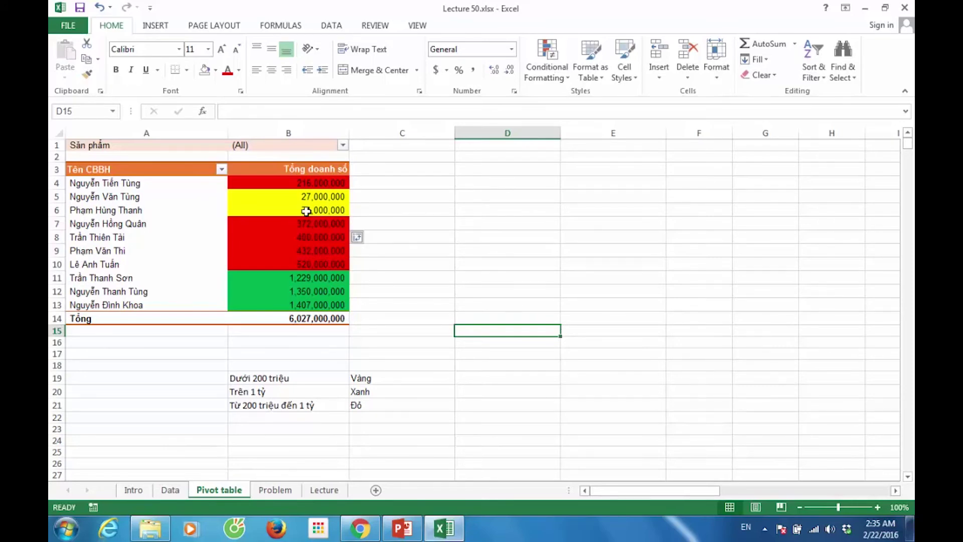
pyautogui.click(156, 28)
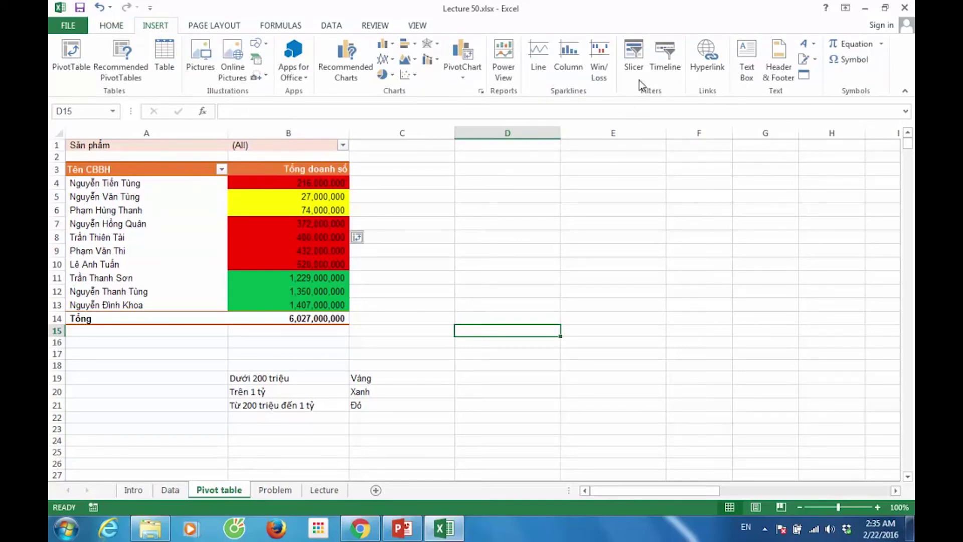
pyautogui.click(633, 63)
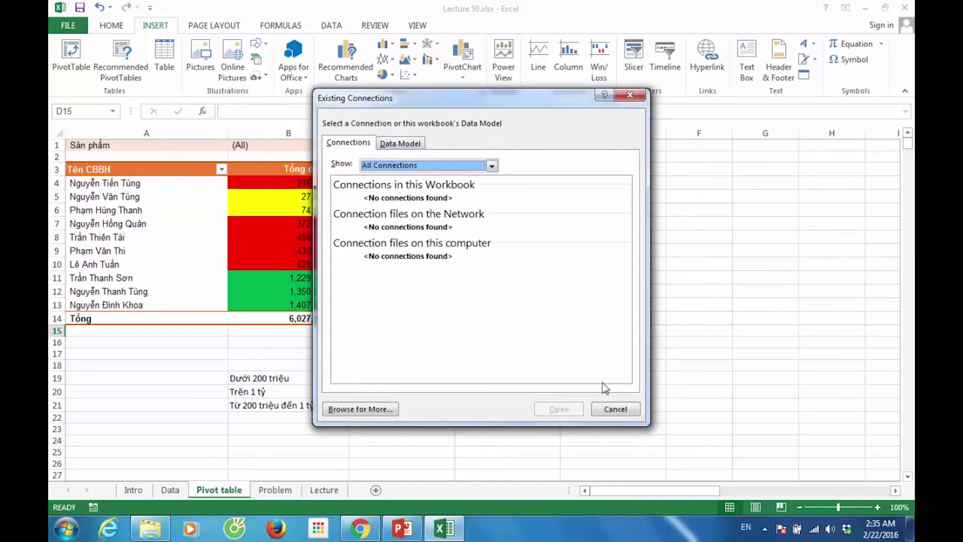
pyautogui.click(618, 408)
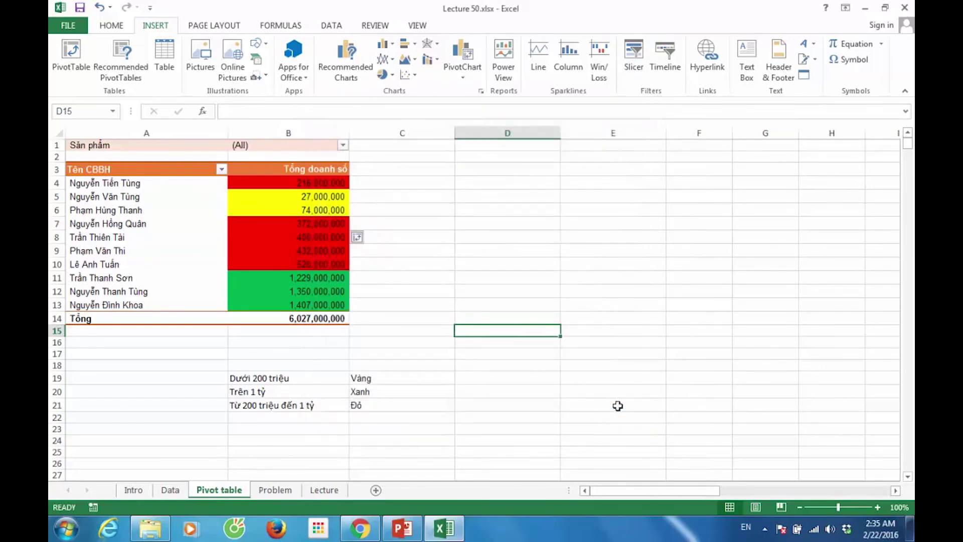
pyautogui.click(583, 288)
pyautogui.click(268, 227)
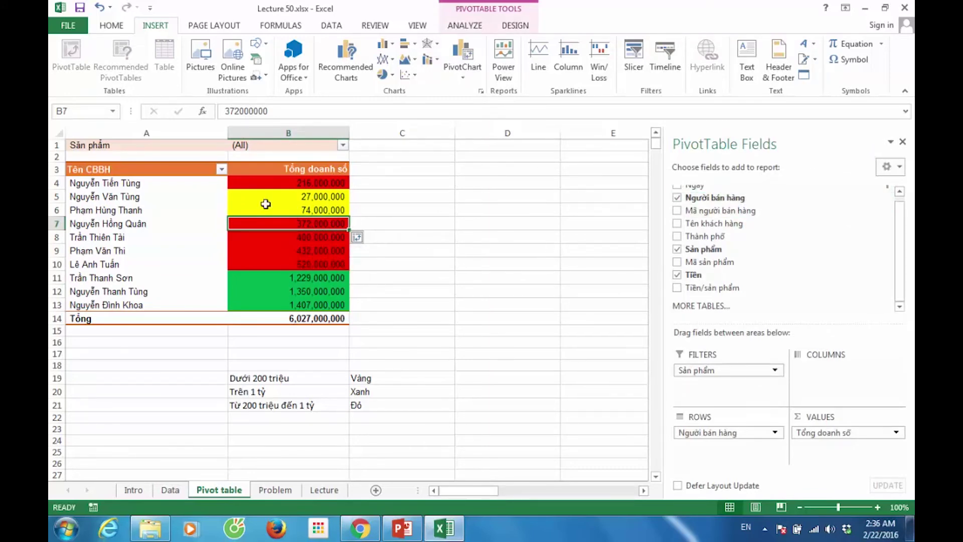
# Step: Insert a Sản phẩm slicer for the pivot table and drag it right of the table
pyautogui.click(164, 223)
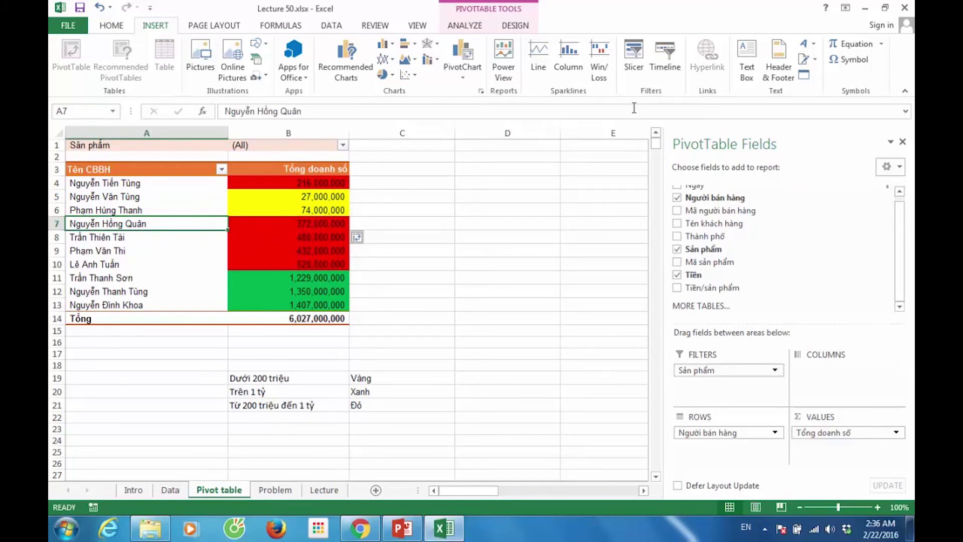
pyautogui.click(634, 56)
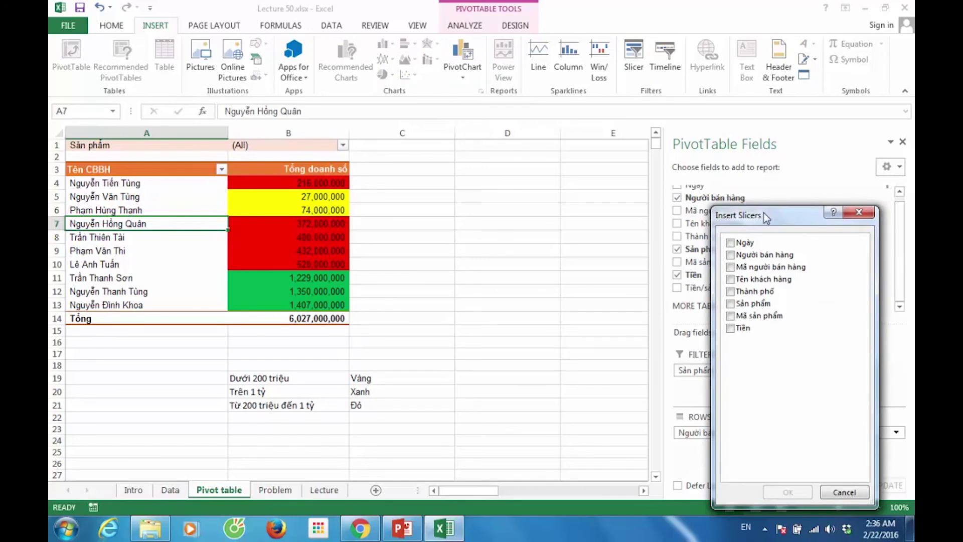
pyautogui.moveTo(763, 214); pyautogui.dragTo(514, 173)
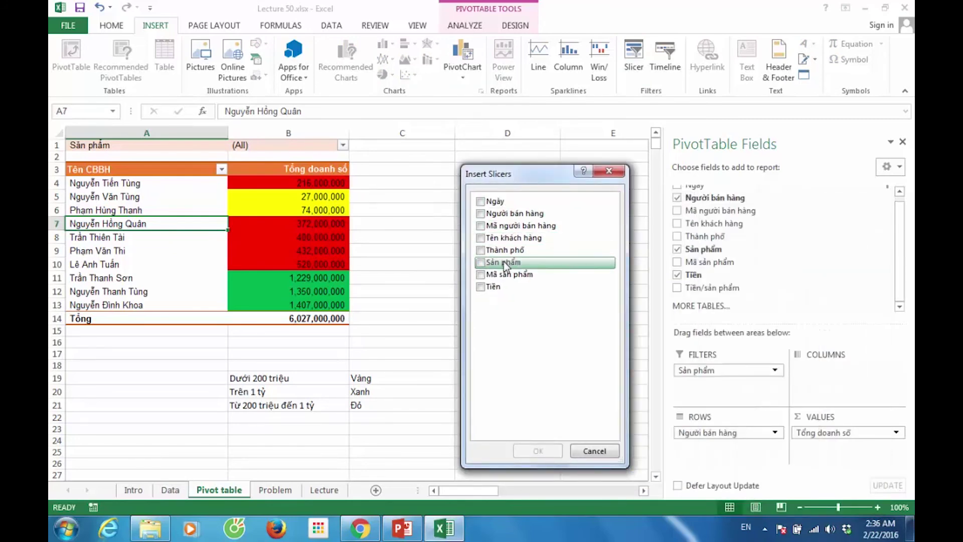
pyautogui.click(481, 263)
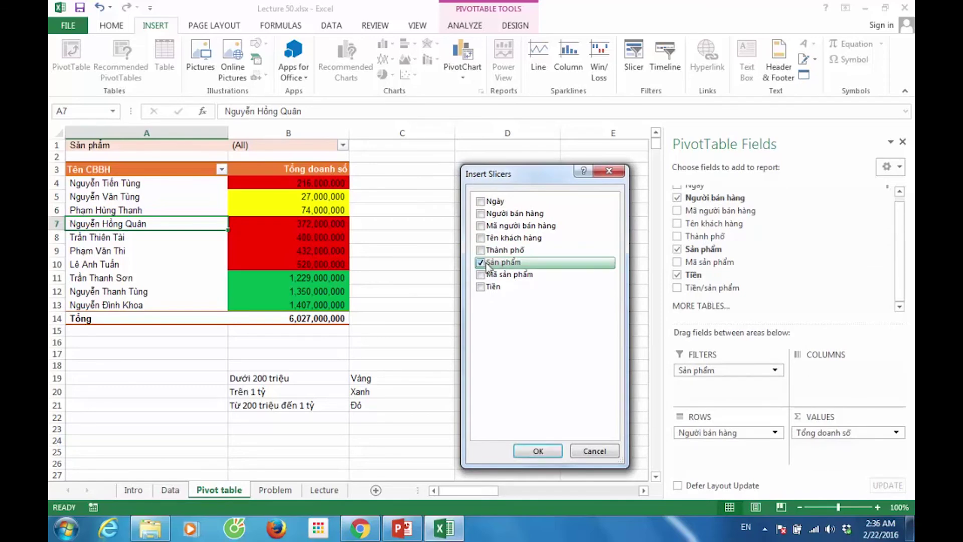
pyautogui.click(546, 451)
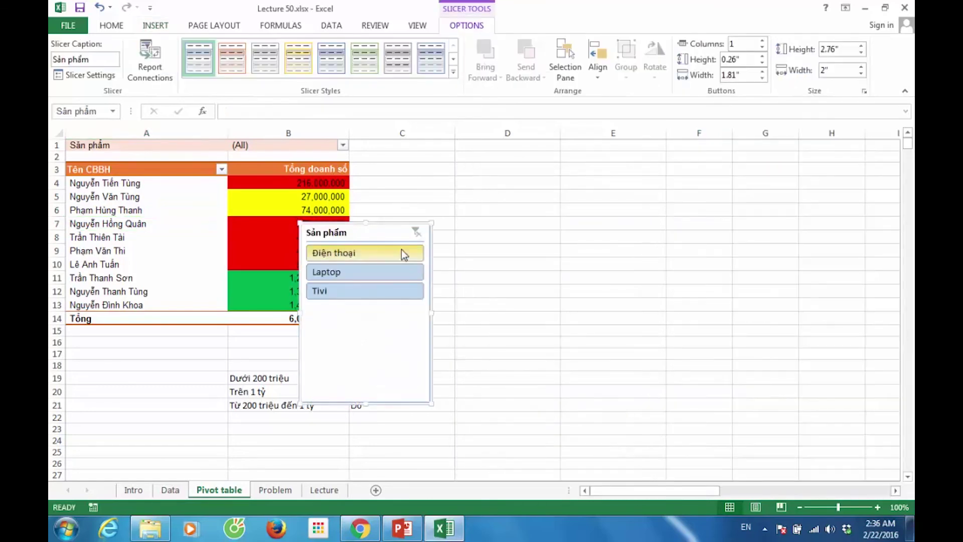
pyautogui.moveTo(402, 224); pyautogui.dragTo(562, 159)
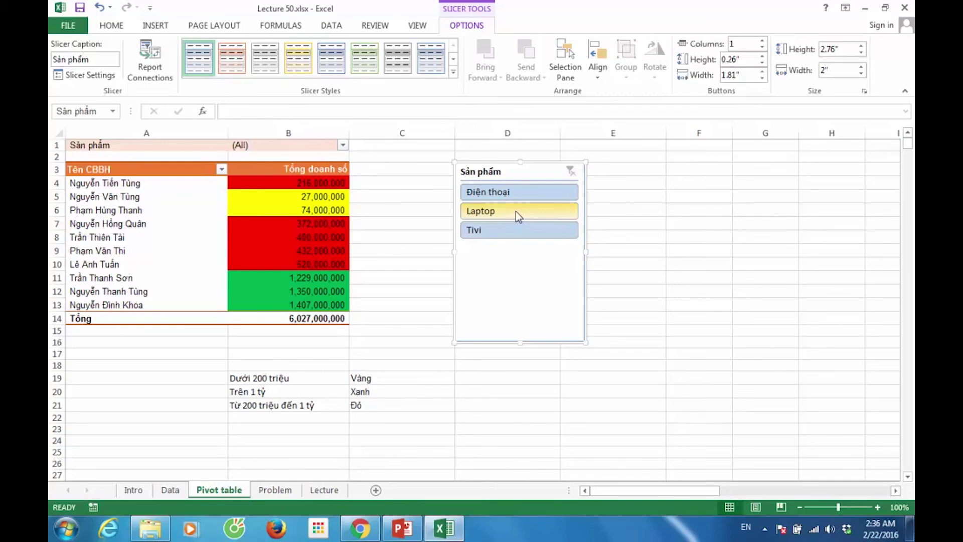
pyautogui.moveTo(275, 234)
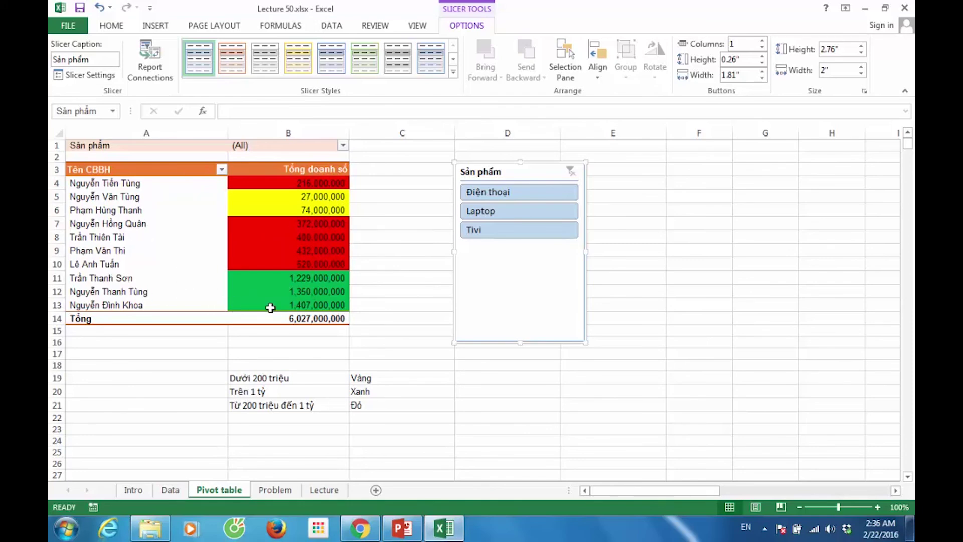
# Step: Try each product in the slicer, ending with Tivi plus Điện thoại selected (total 4,125,000,000)
pyautogui.click(510, 194)
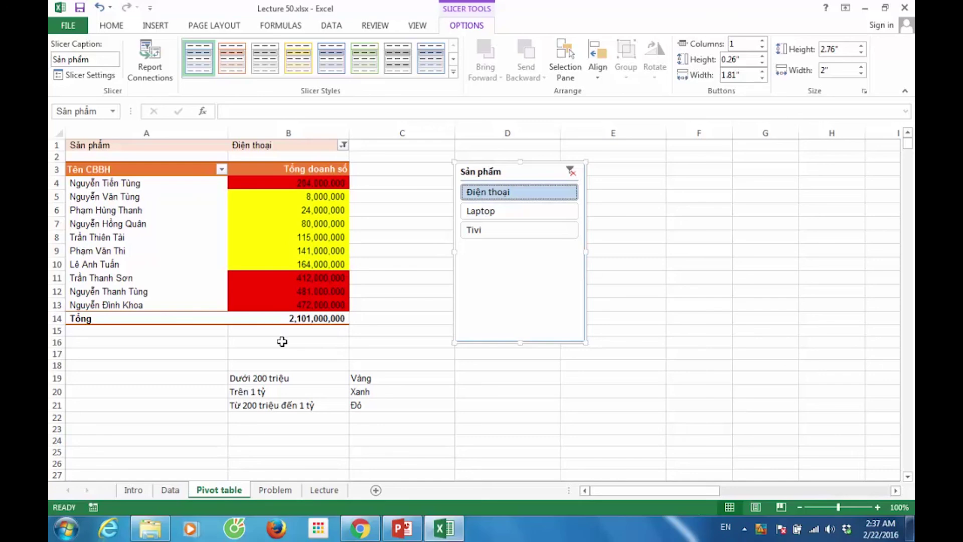
pyautogui.click(500, 210)
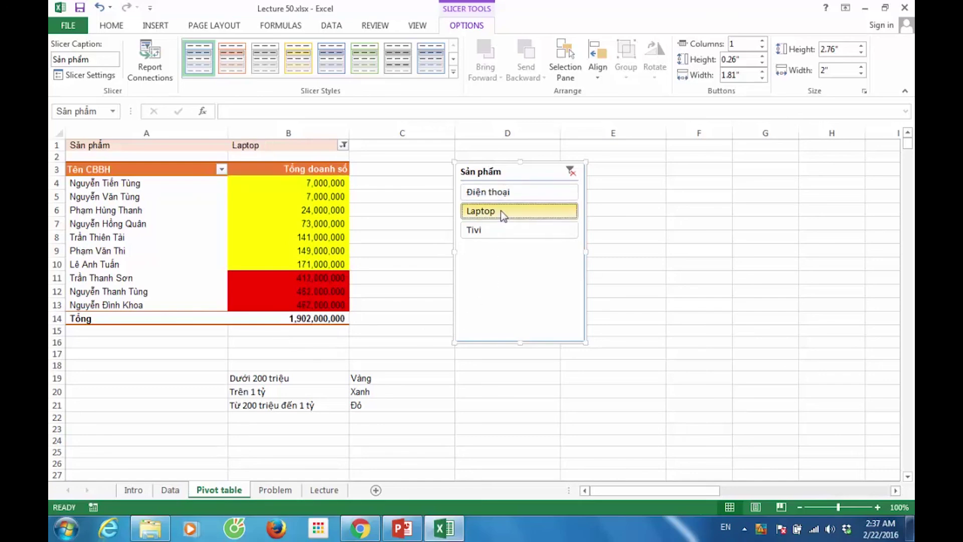
pyautogui.click(498, 235)
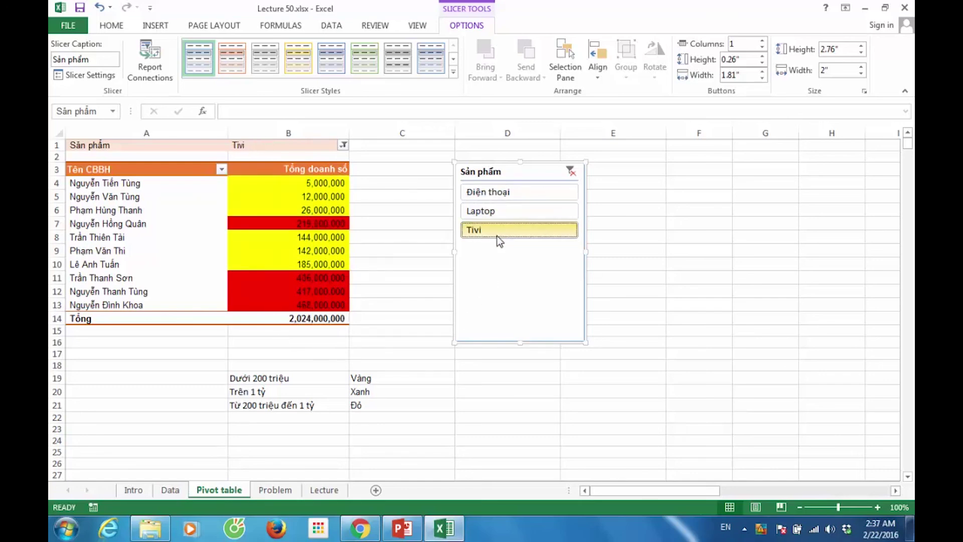
pyautogui.keyDown('ctrl'); pyautogui.click(501, 193); pyautogui.keyUp('ctrl')
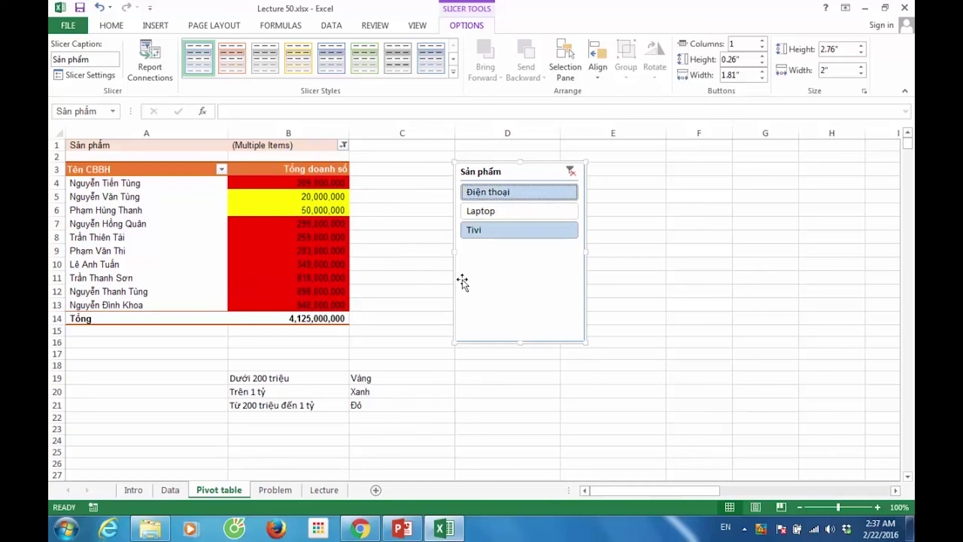